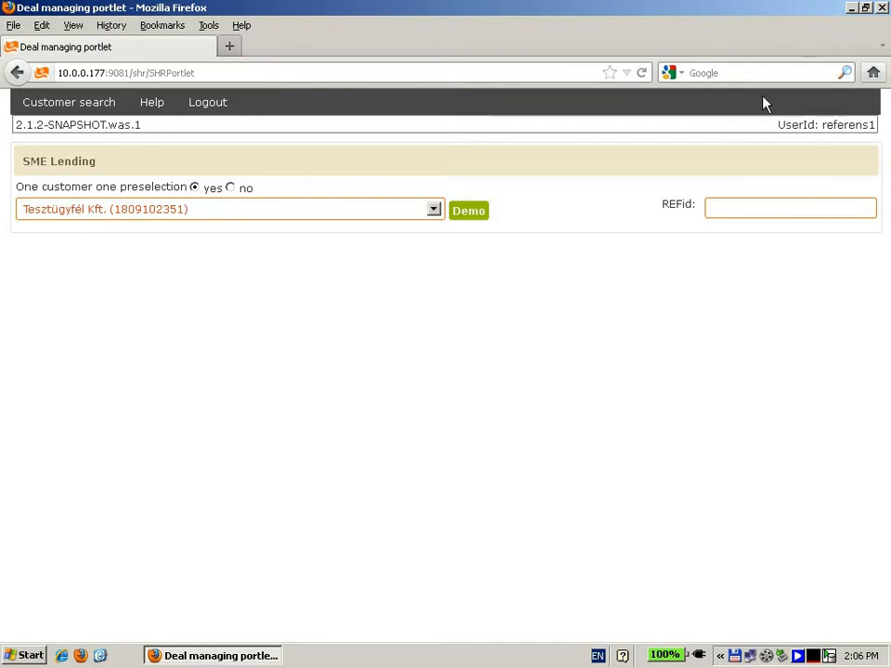
Step: Open the demo deal for Tesztügyfél Kft., request the Government supported loans group and start the product process
left_click(464, 217)
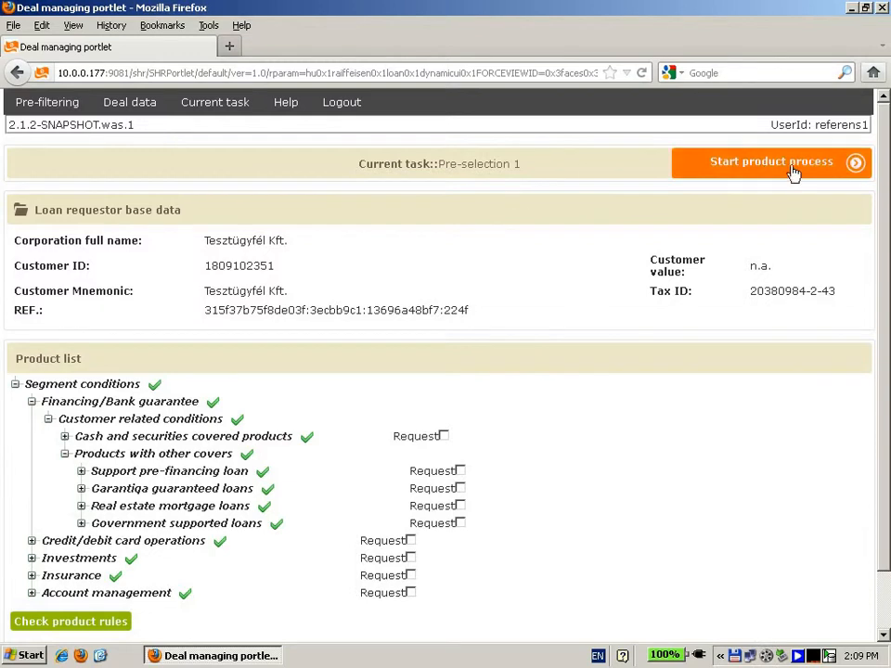
left_click_drag(884, 207, 883, 287)
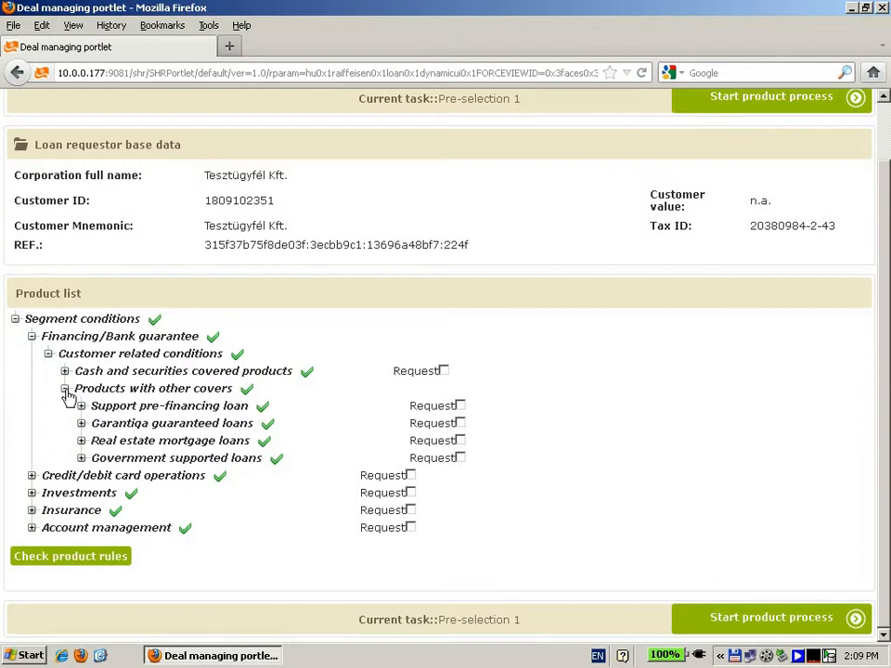
left_click(82, 459)
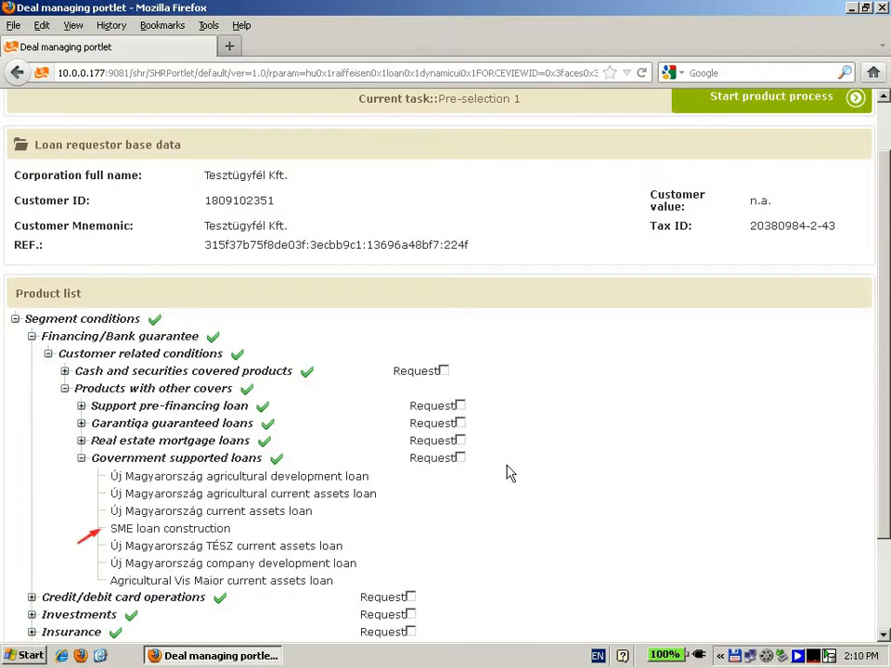
scroll(753, 473, "down", 3)
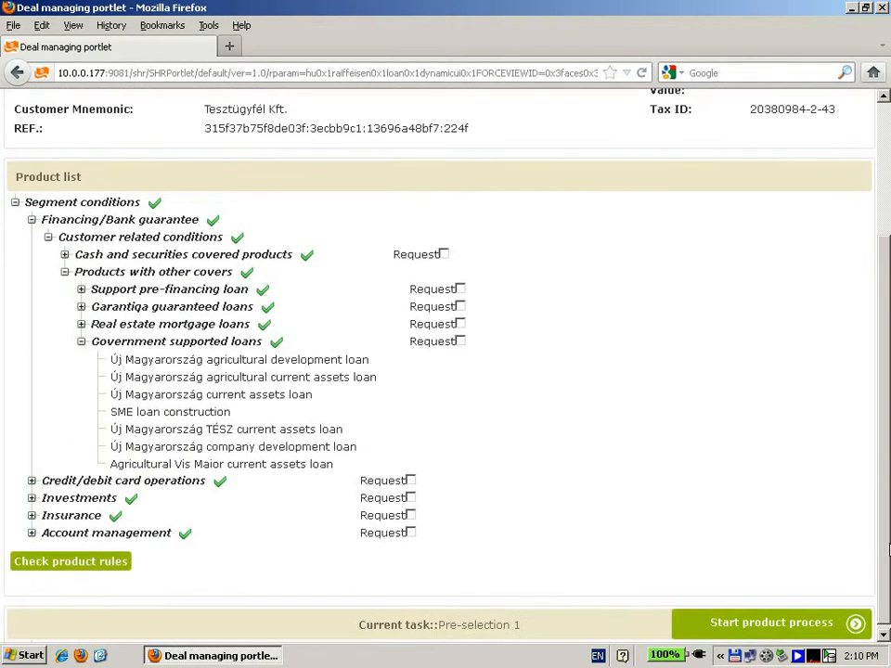
left_click(461, 343)
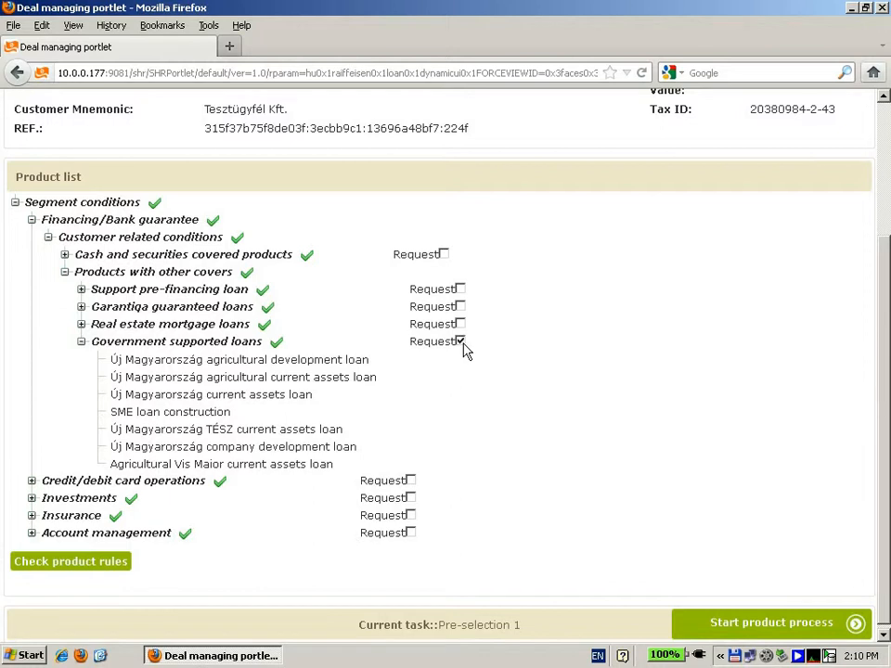
left_click(739, 640)
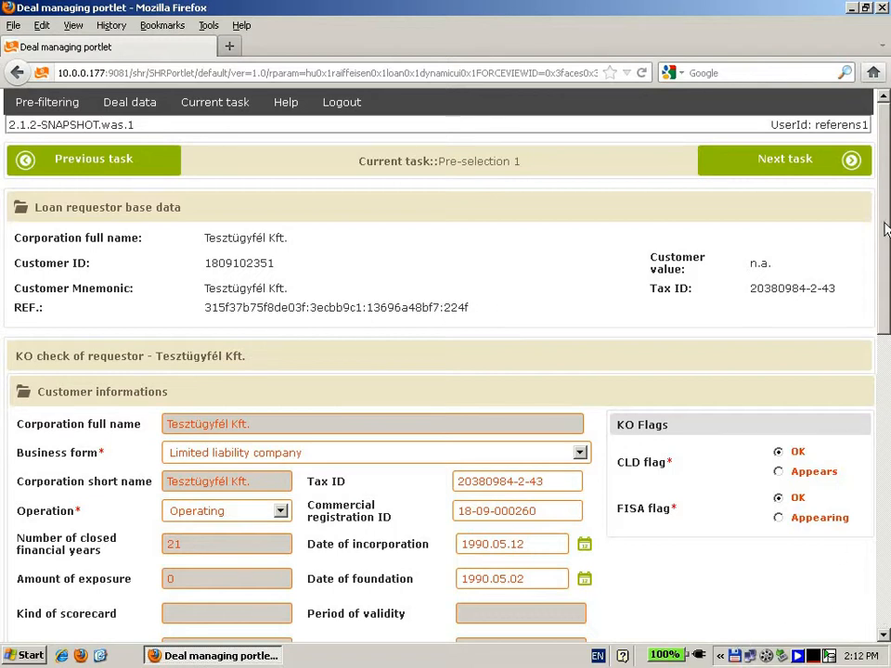
Step: Set the actual main activity to Acélcsőgyártás (2420) and the additional activities not included in TEÁOR to No exclusion criteria
scroll(886, 252, "down", 1)
scroll(886, 252, "down", 1)
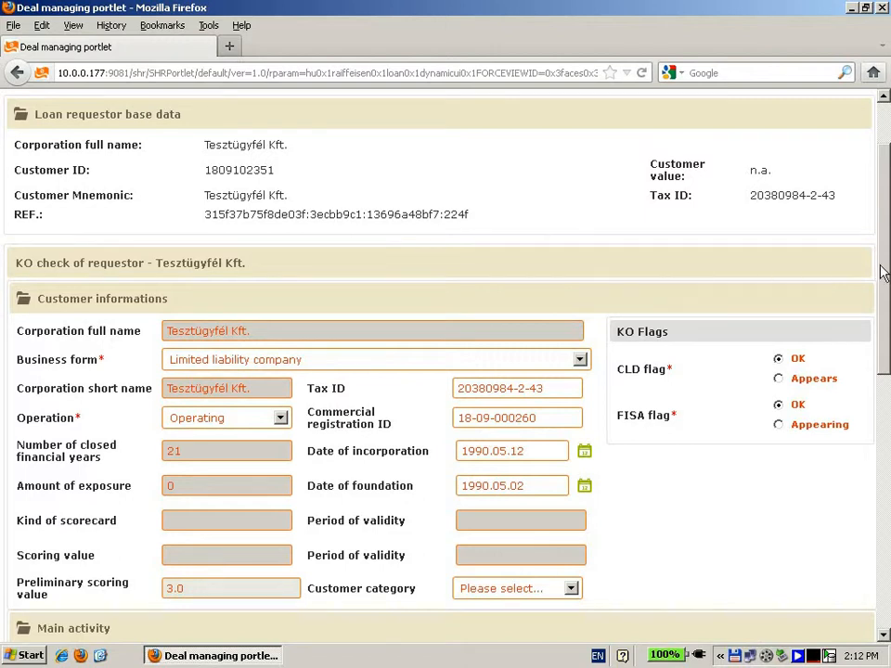
scroll(883, 289, "down", 2)
scroll(446, 371, "down", 1)
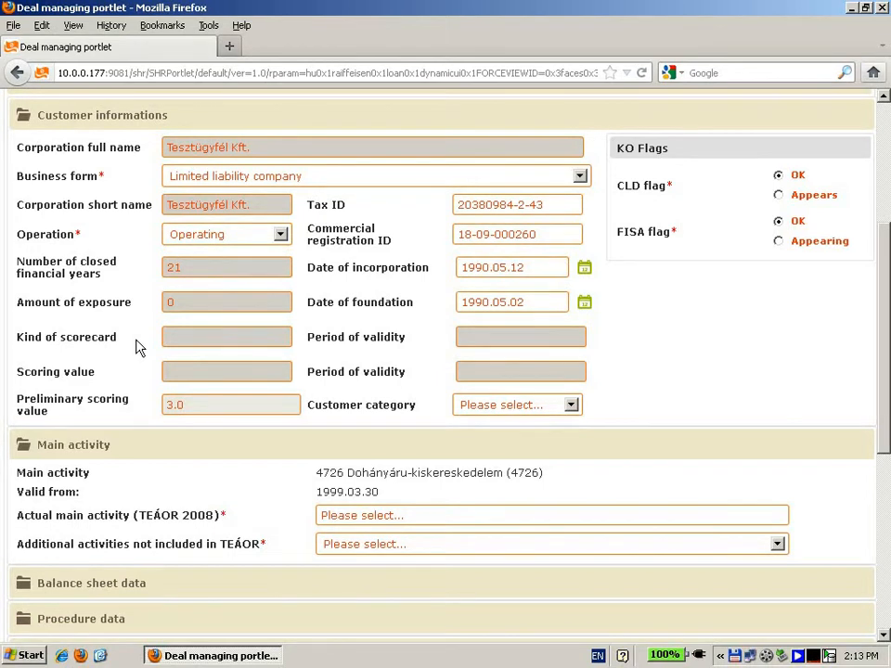
key("alt")
key("alt")
left_click_drag(886, 270, 886, 302)
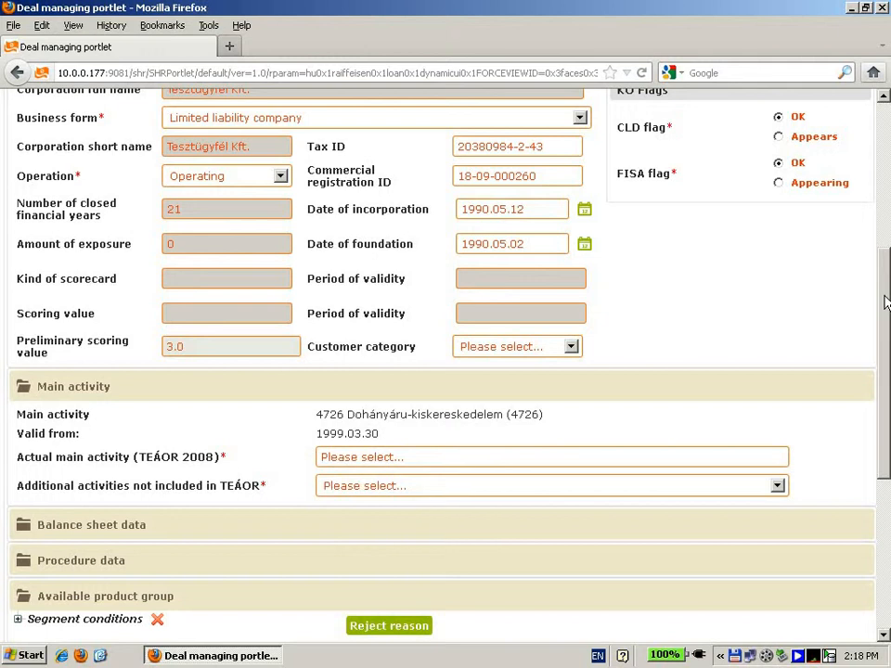
left_click_drag(885, 296, 882, 344)
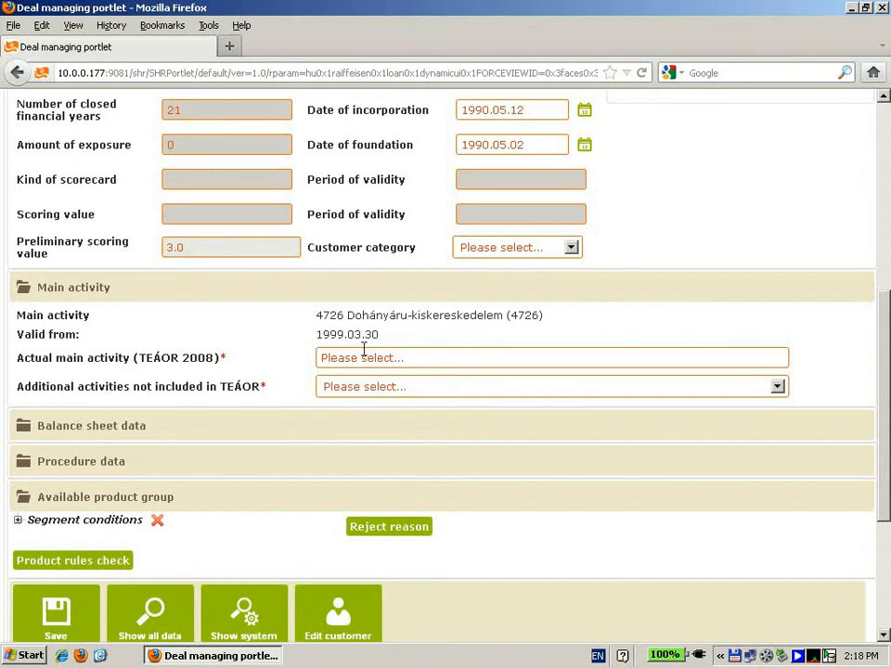
mouse_move(364, 349)
left_click(371, 357)
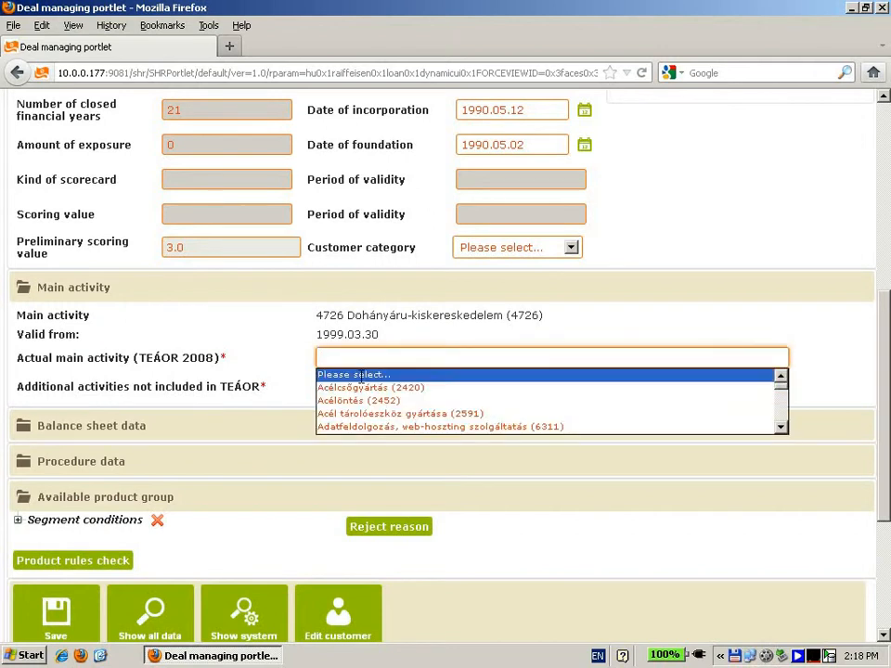
left_click(360, 387)
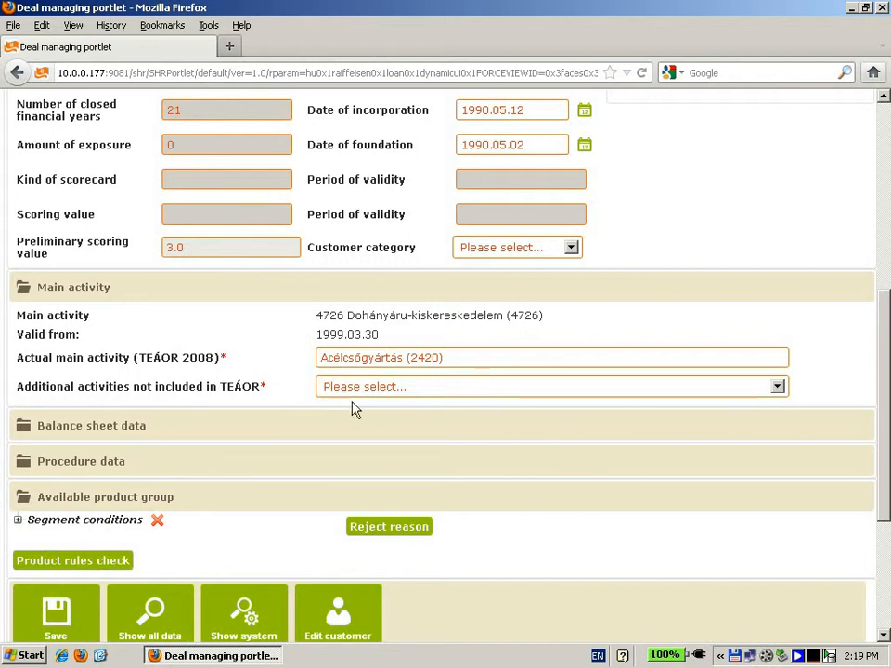
left_click(778, 389)
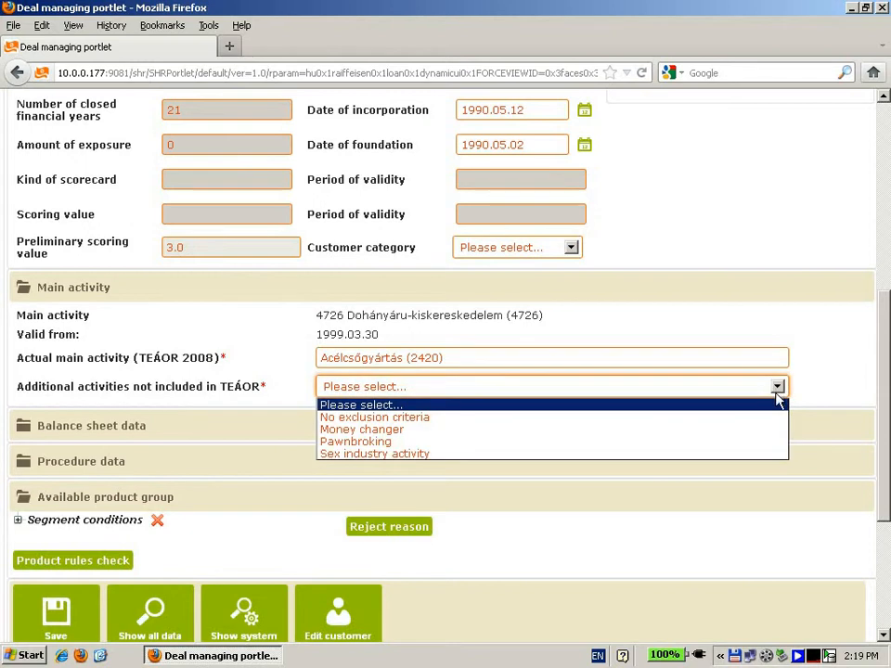
left_click(778, 424)
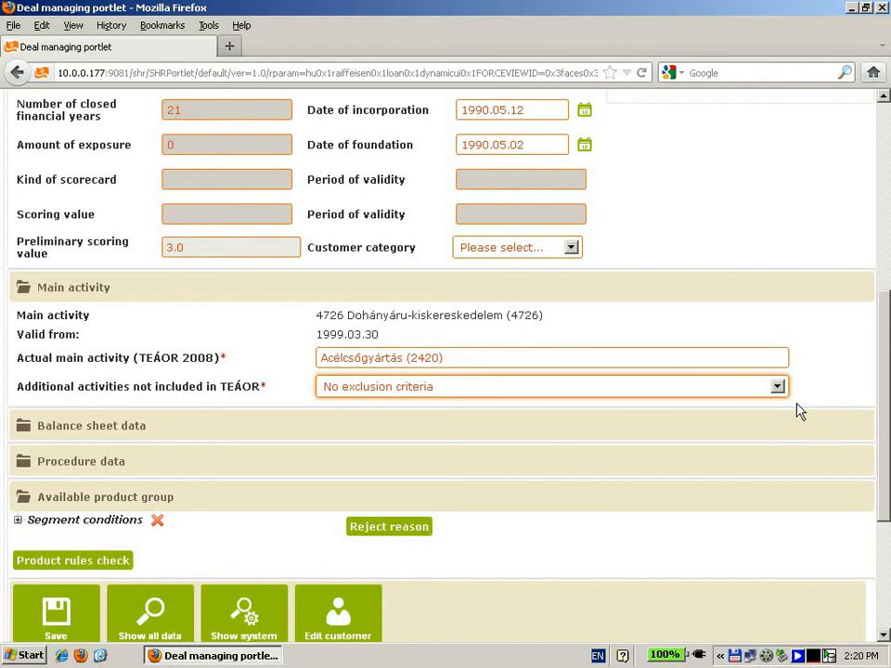
Step: Expand the Balance sheet data and Procedure data sections to review the customer's financial figures and recorded procedures
scroll(887, 395, "down", 1)
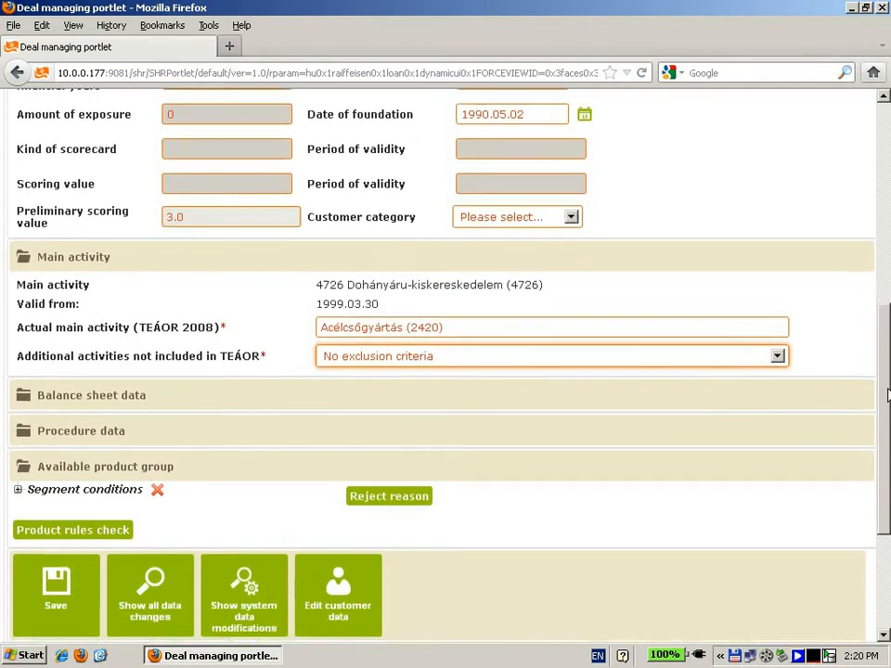
left_click_drag(888, 395, 889, 406)
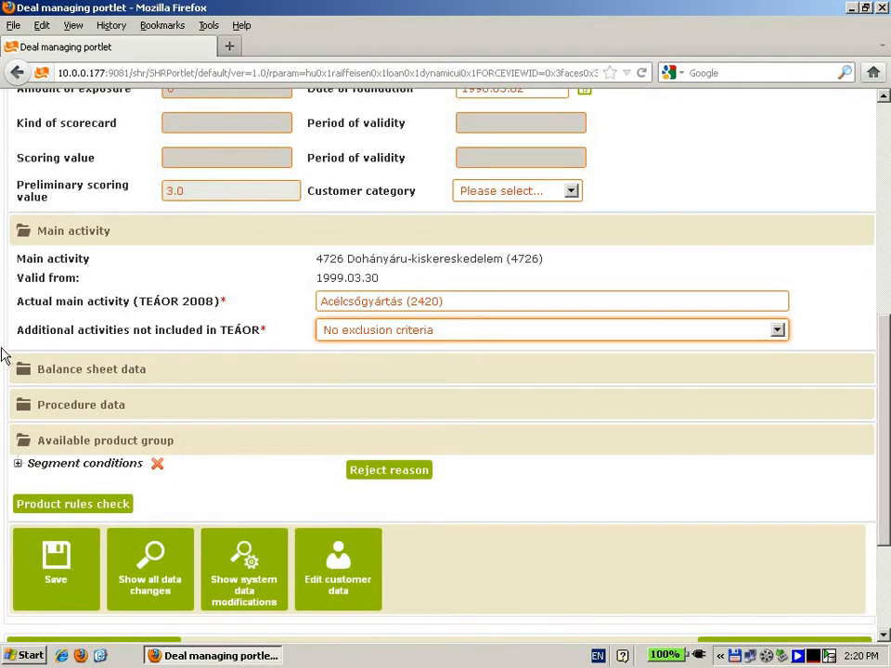
left_click(22, 369)
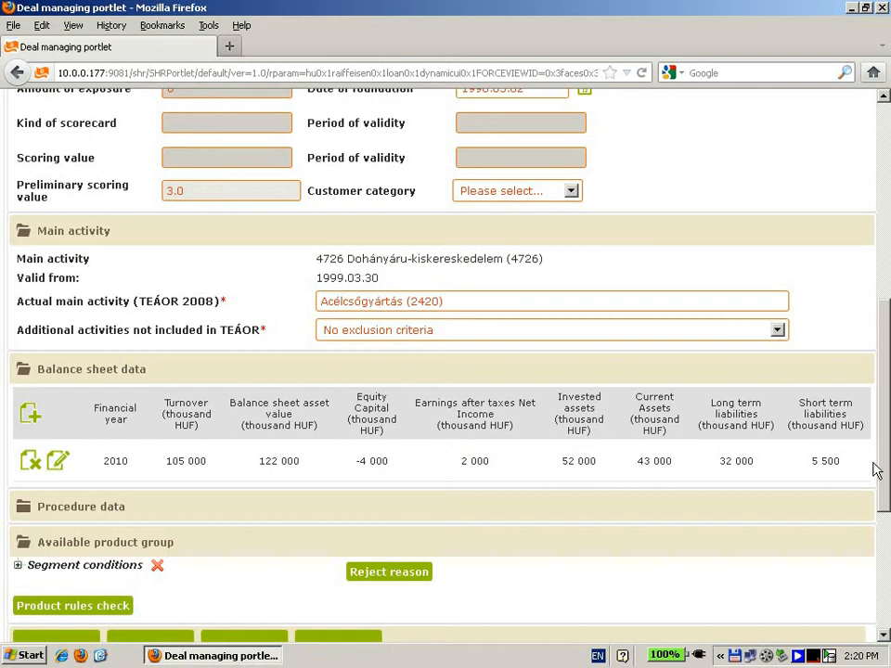
scroll(877, 551, "down", 5)
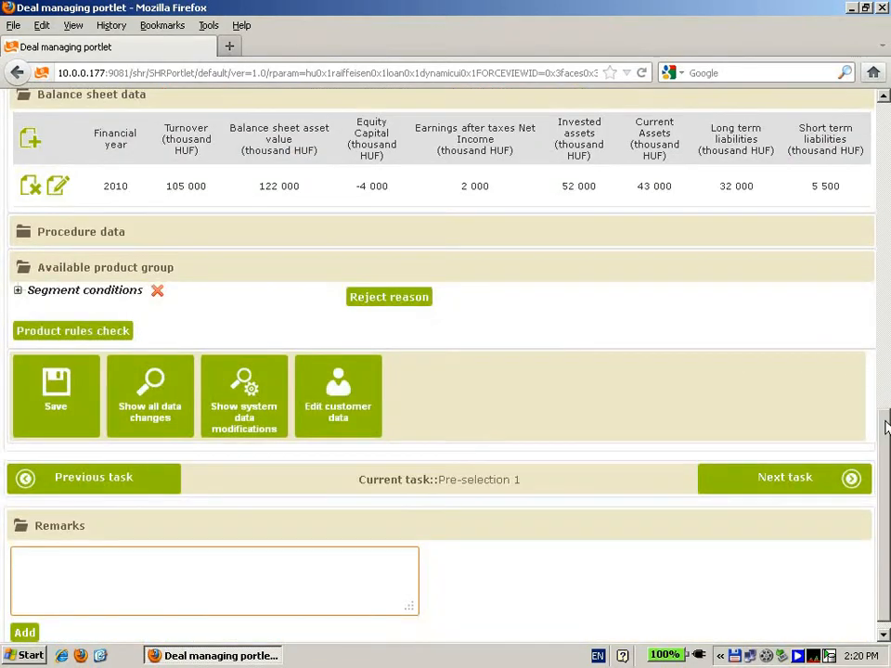
scroll(887, 417, "up", 1)
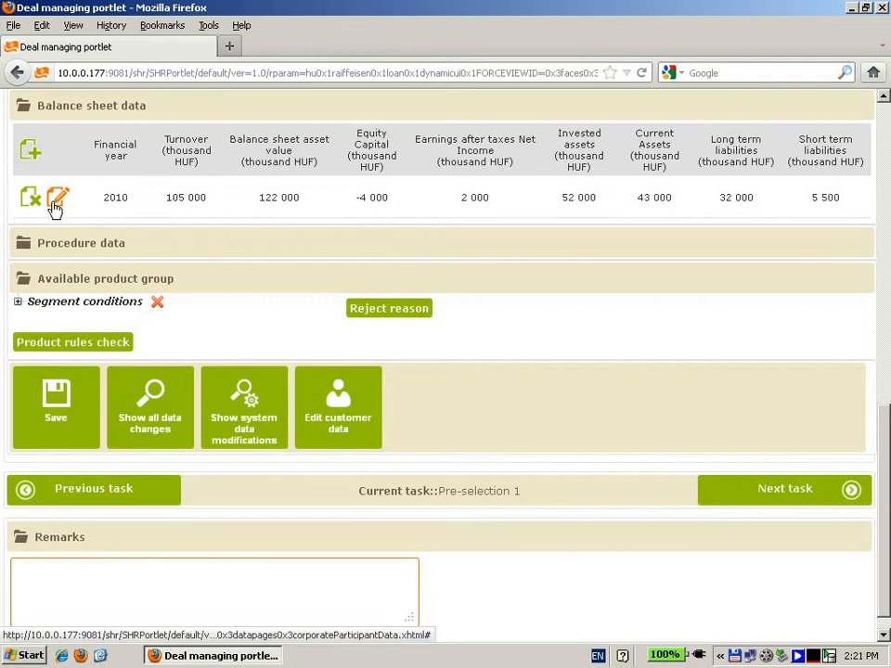
left_click(22, 247)
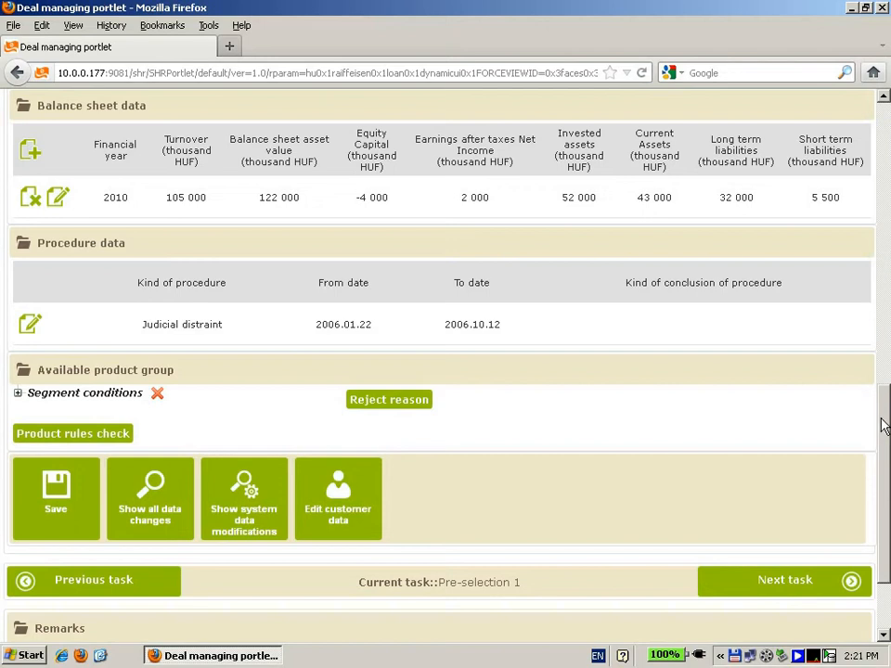
scroll(885, 425, "down", 2)
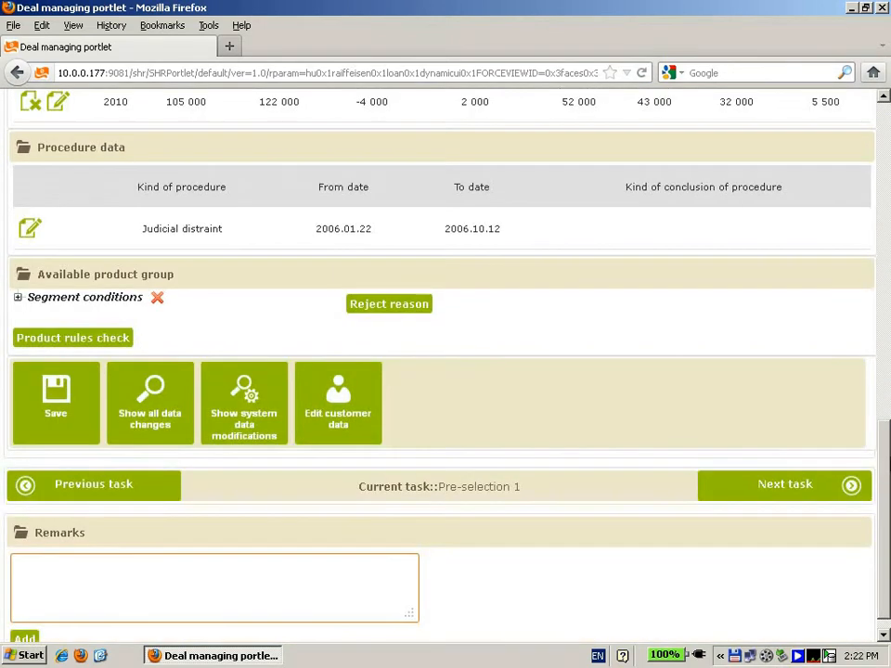
scroll(884, 425, "down", 1)
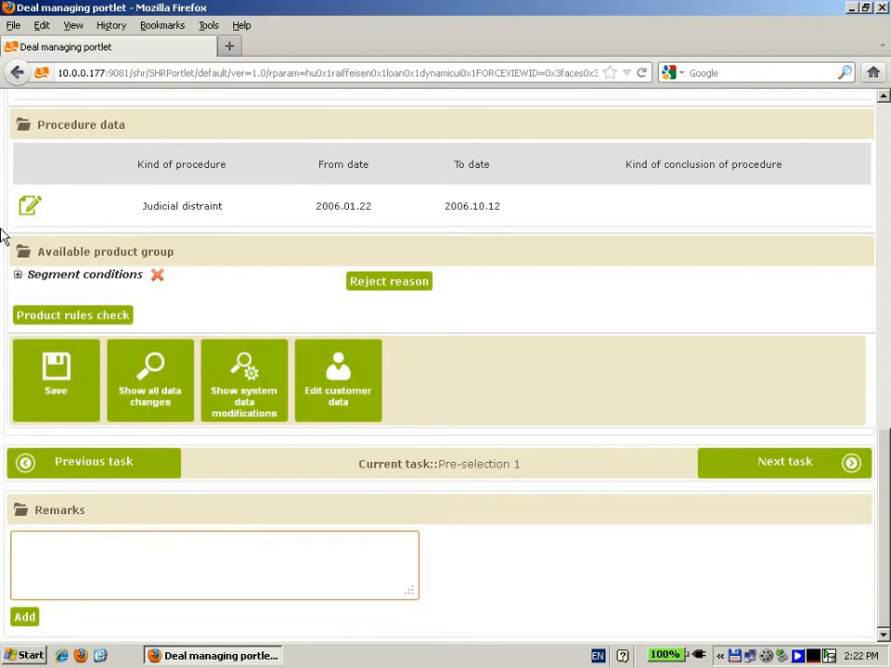
Step: Expand the Segment conditions and Customer related conditions in the available product group and run the product rules check
left_click(18, 276)
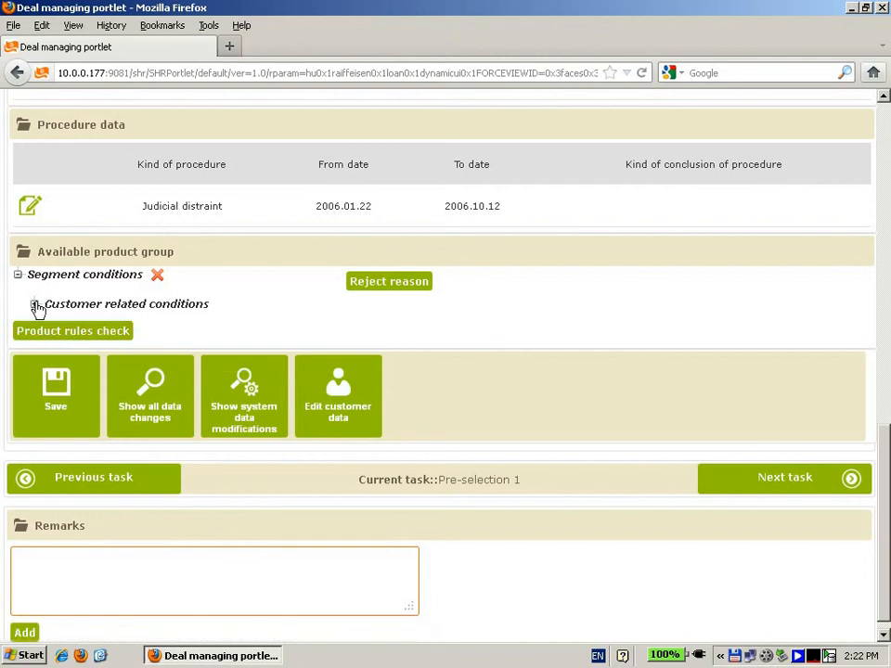
left_click(34, 305)
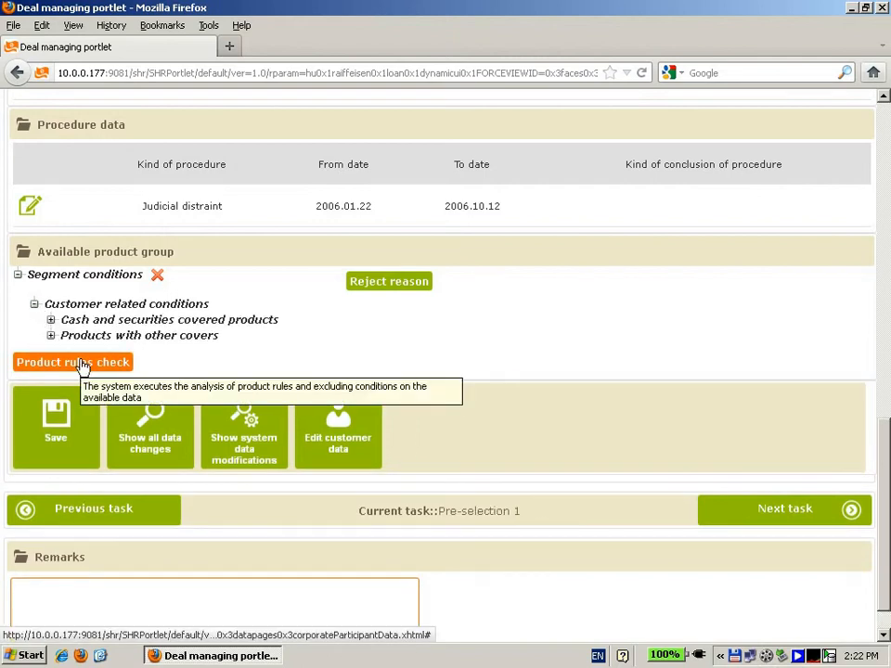
left_click(82, 363)
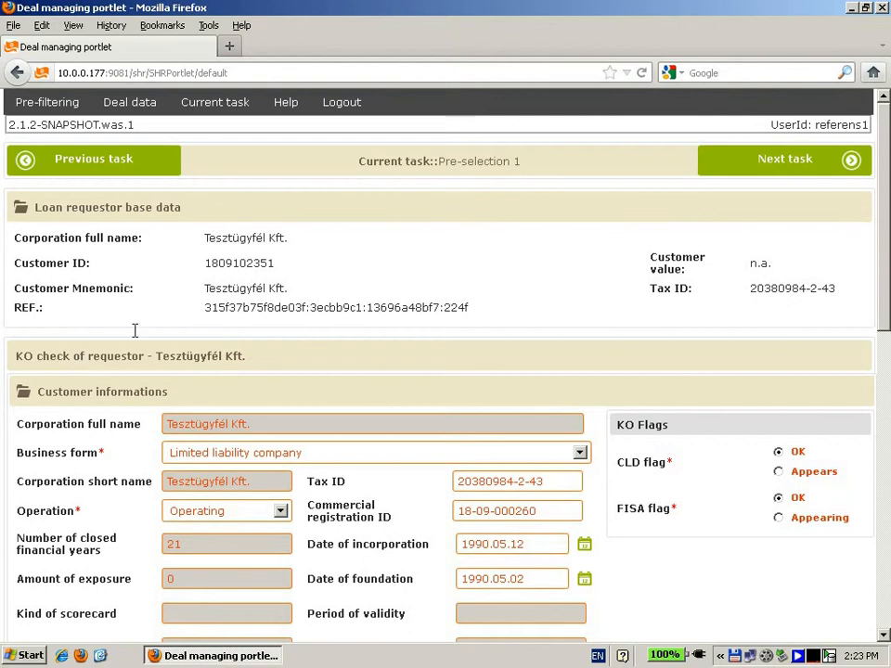
Step: Expand the Customer related conditions under Available product group and show their reject reason
left_click_drag(884, 220, 886, 489)
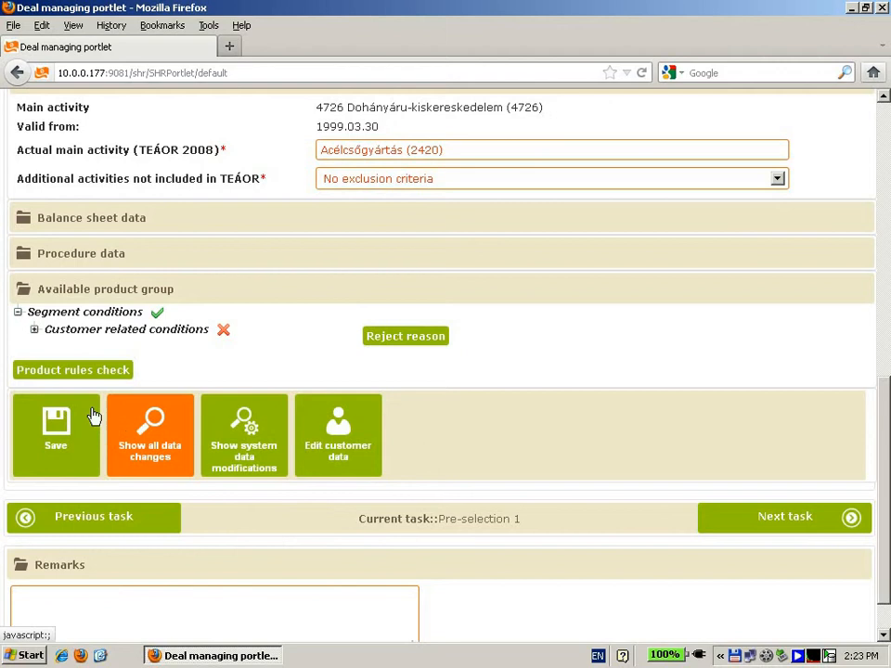
left_click(33, 330)
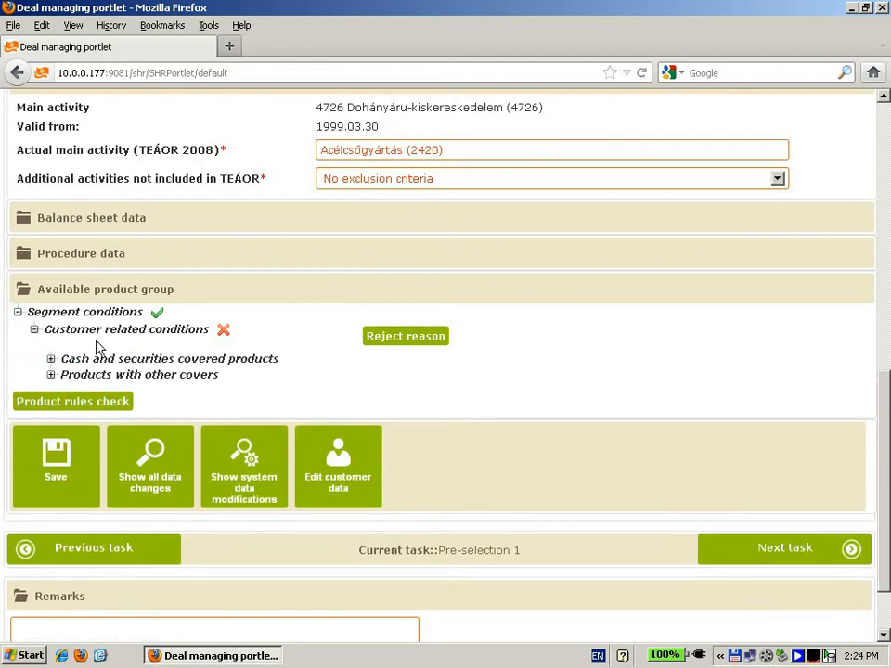
left_click(411, 341)
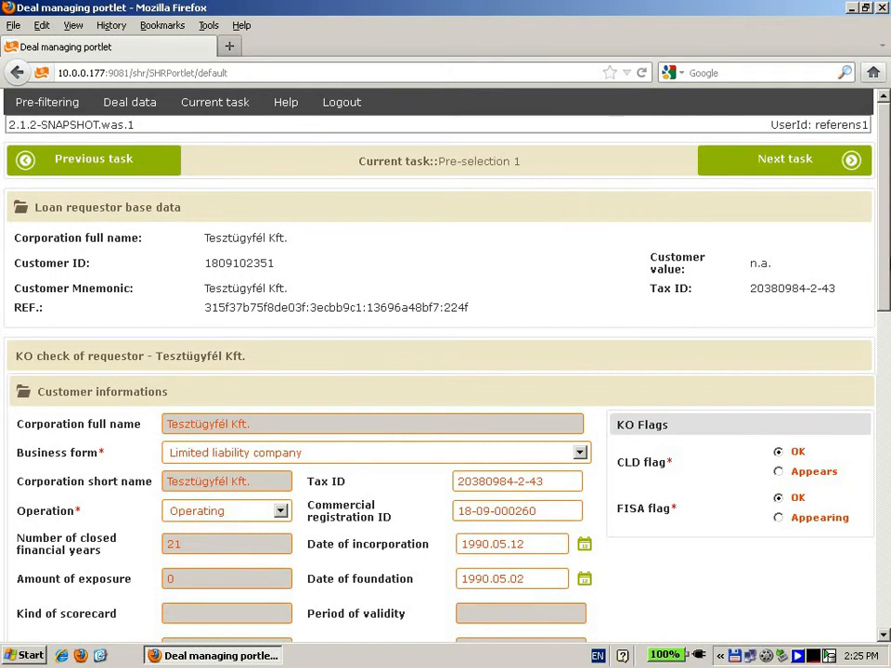
Step: Mark the KO conditions No collection and No current laches as fulfilled, and rerun the product rules check
left_click_drag(882, 249, 887, 529)
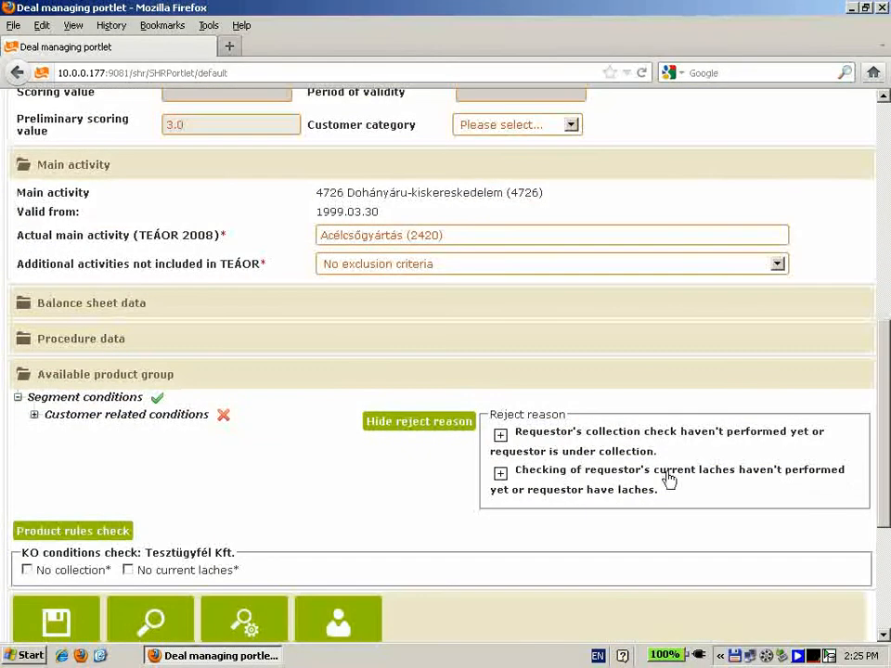
left_click(27, 570)
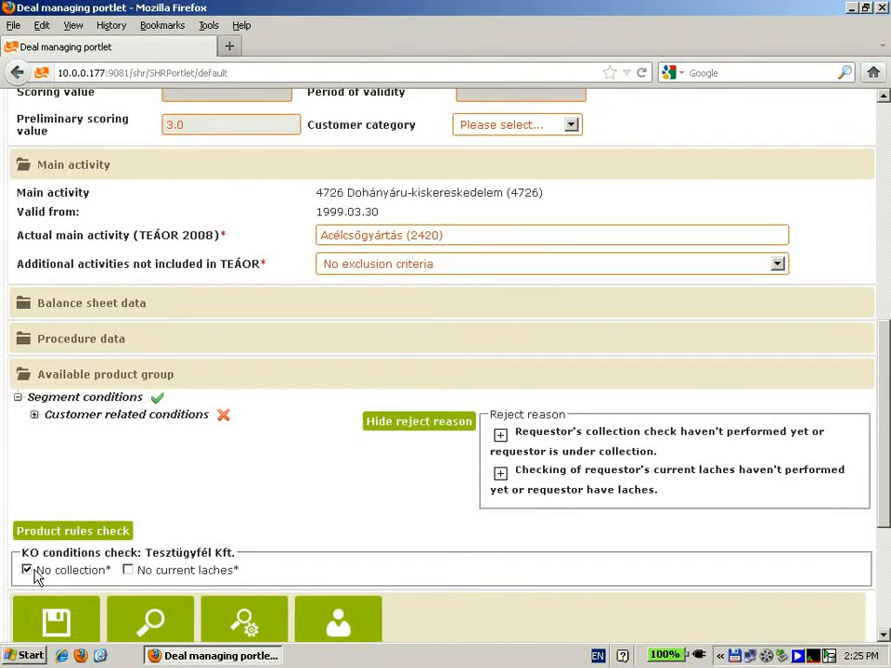
left_click(130, 573)
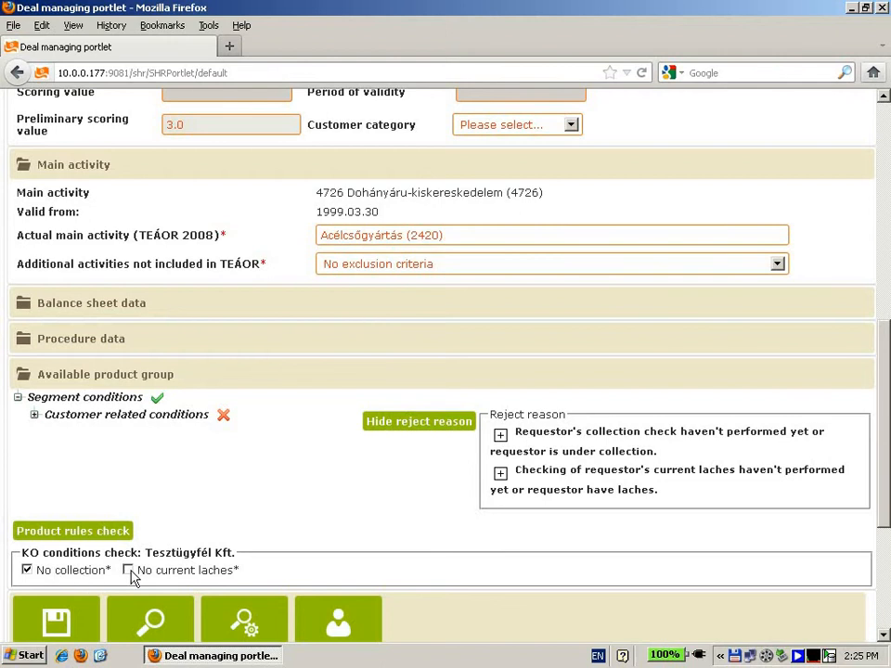
left_click(98, 535)
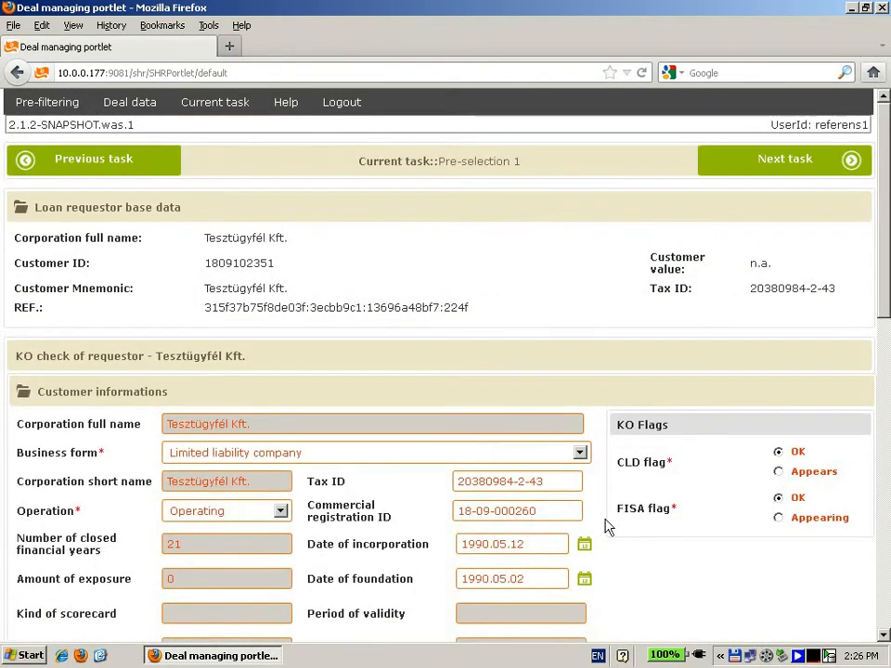
Step: Expand Products with other covers in the available product group and show its reject reason
scroll(606, 526, "down", 8)
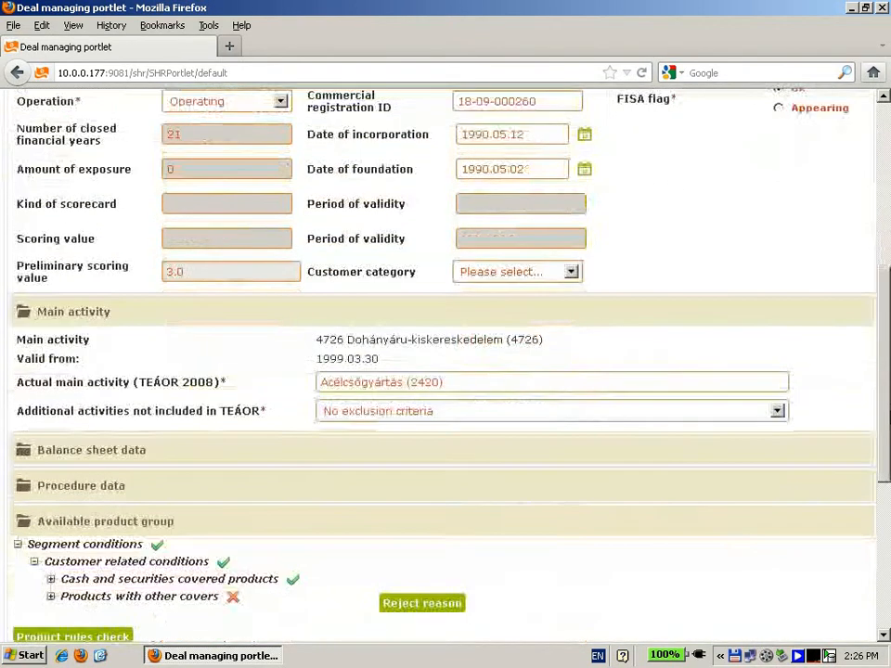
scroll(643, 454, "down", 3)
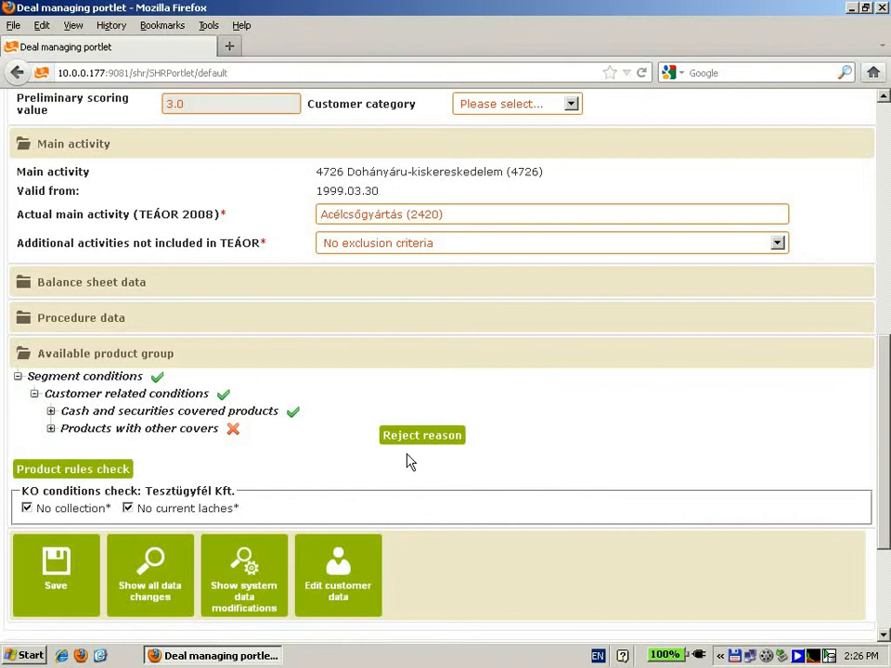
left_click(50, 428)
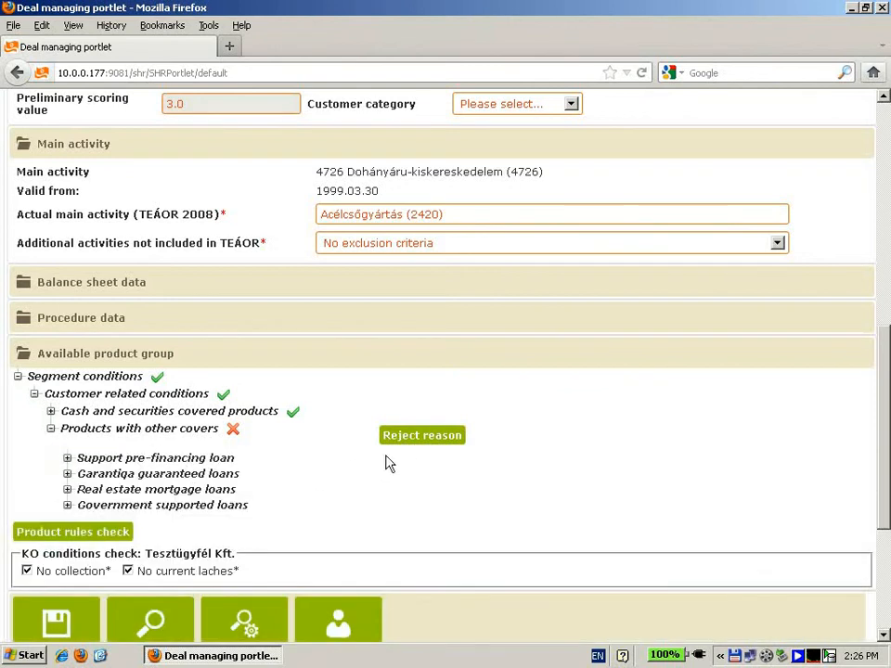
left_click(406, 442)
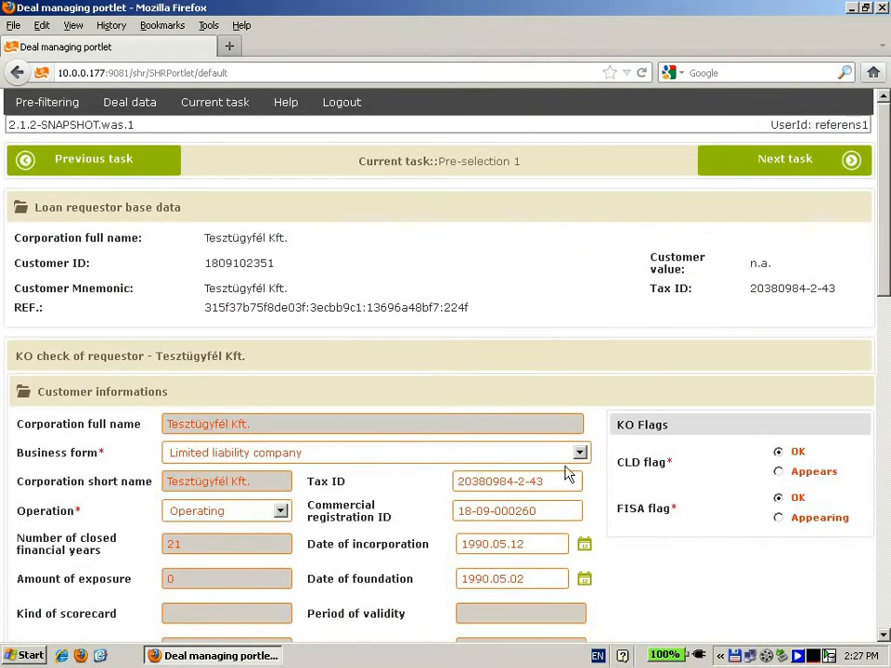
Step: Expand Products with other covers in the available product group to view the loan types beneath it
scroll(885, 253, "down", 12)
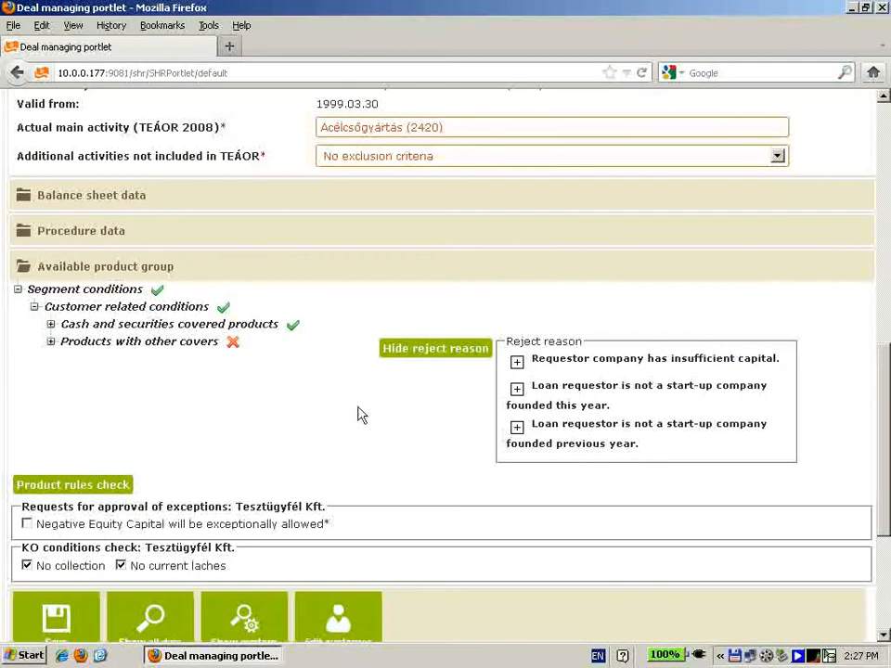
left_click(51, 342)
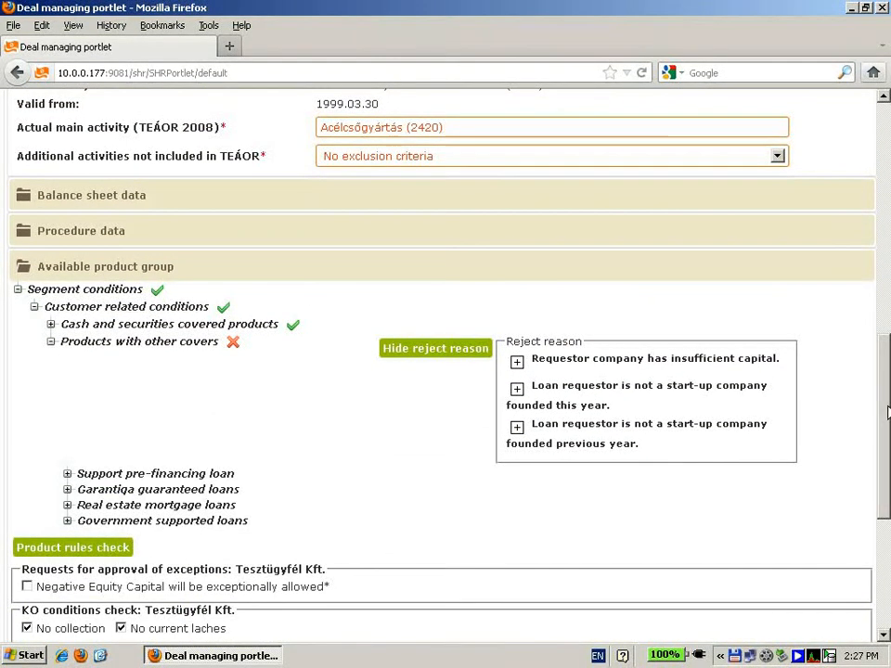
scroll(880, 437, "down", 3)
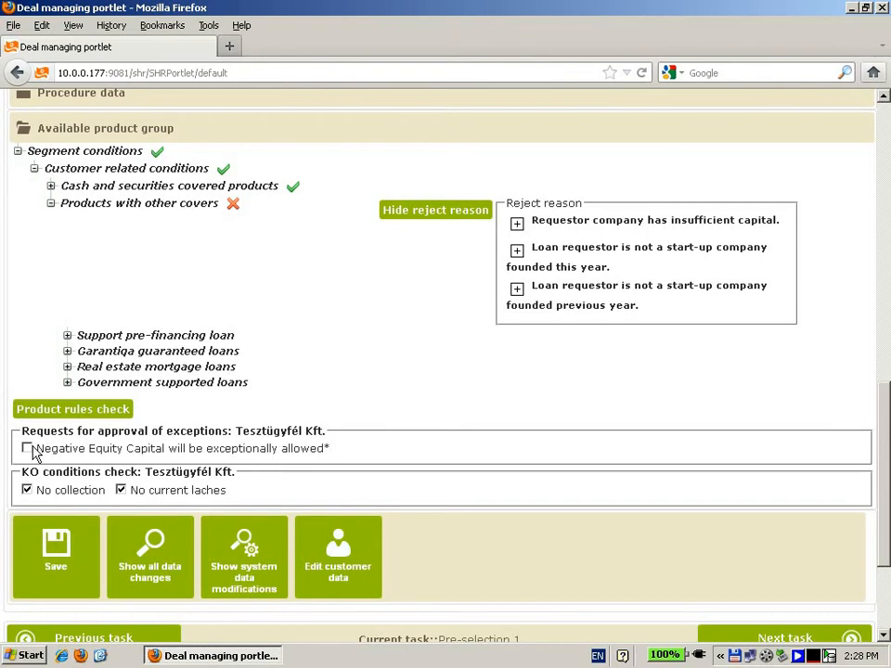
Step: Request the exception that Negative Equity Capital will be exceptionally allowed, and rerun the product rules check
left_click(27, 449)
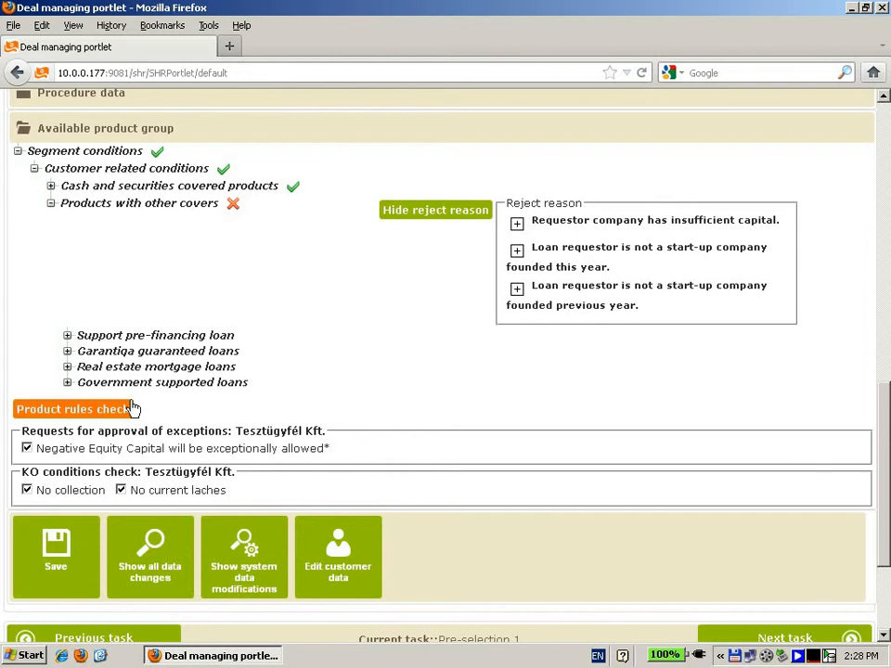
left_click(112, 412)
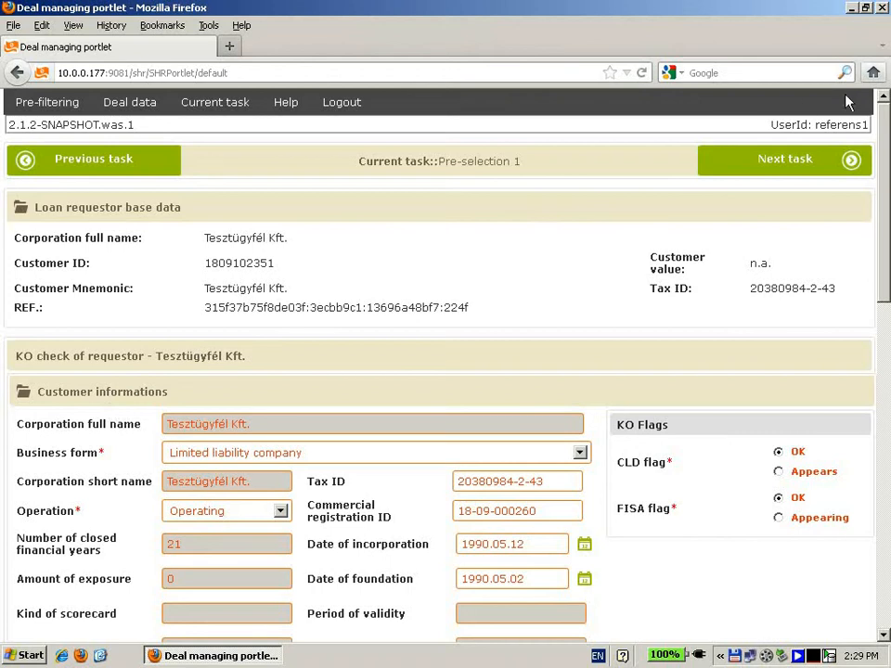
scroll(886, 255, "down", 15)
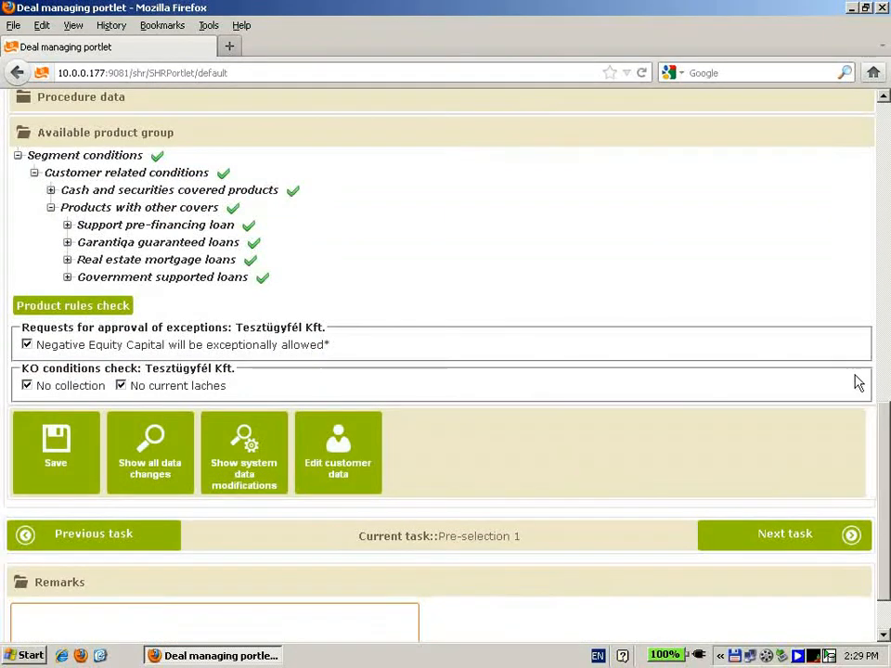
Step: Open the deal's condition list and review the conditions recorded for the loan requestor
scroll(880, 365, "up", 5)
left_click_drag(876, 360, 870, 120)
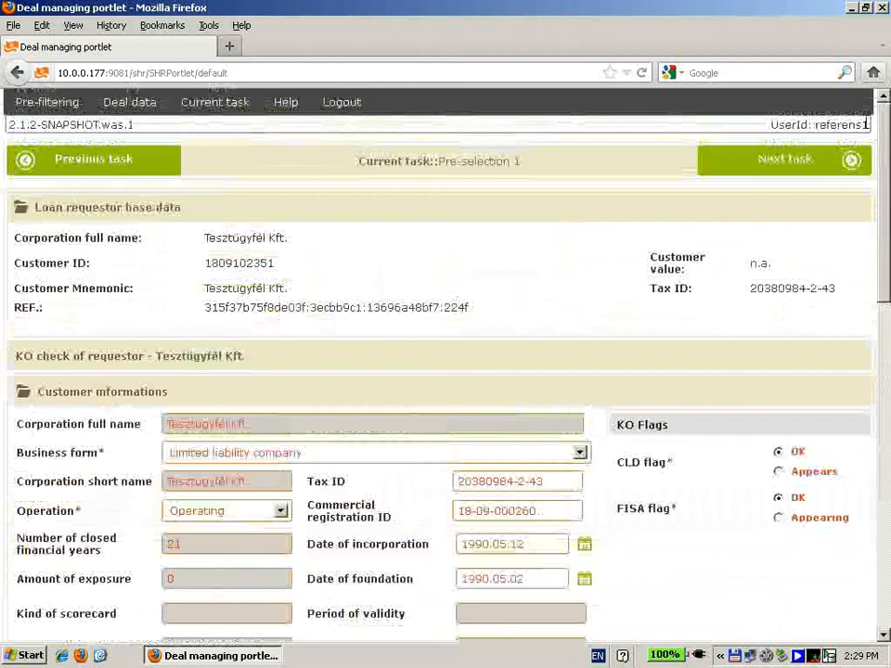
mouse_move(140, 106)
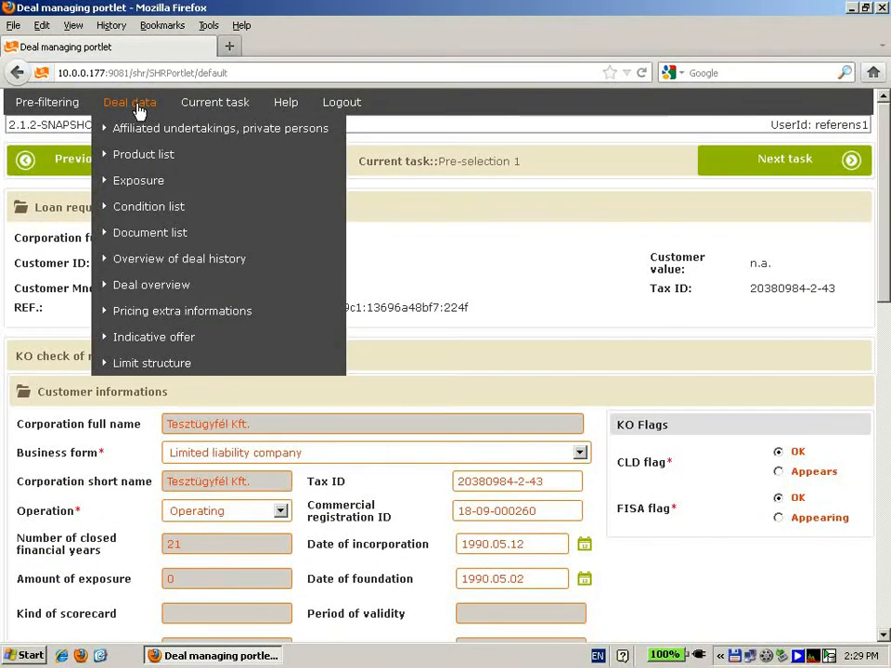
left_click(135, 211)
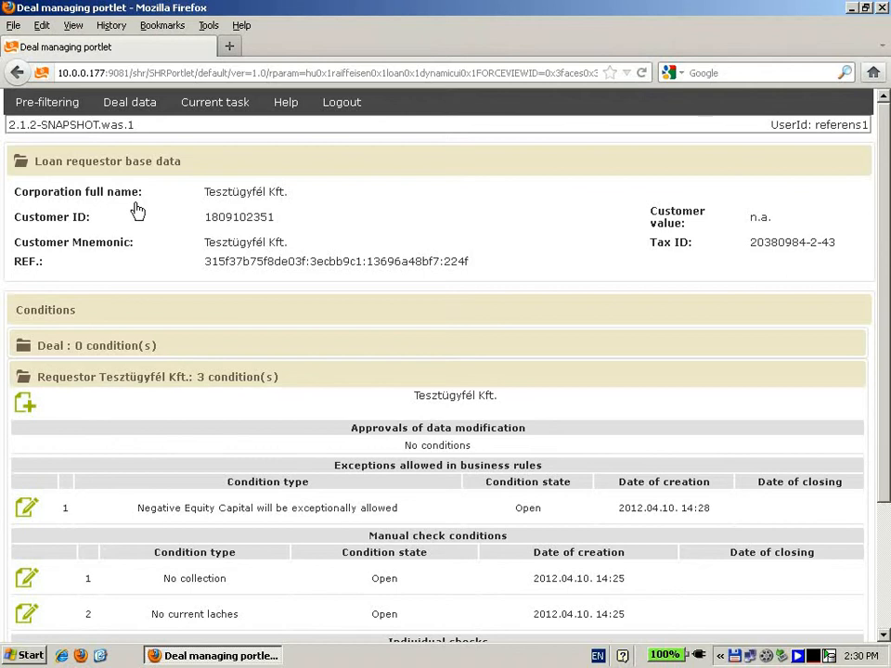
scroll(666, 173, "down", 2)
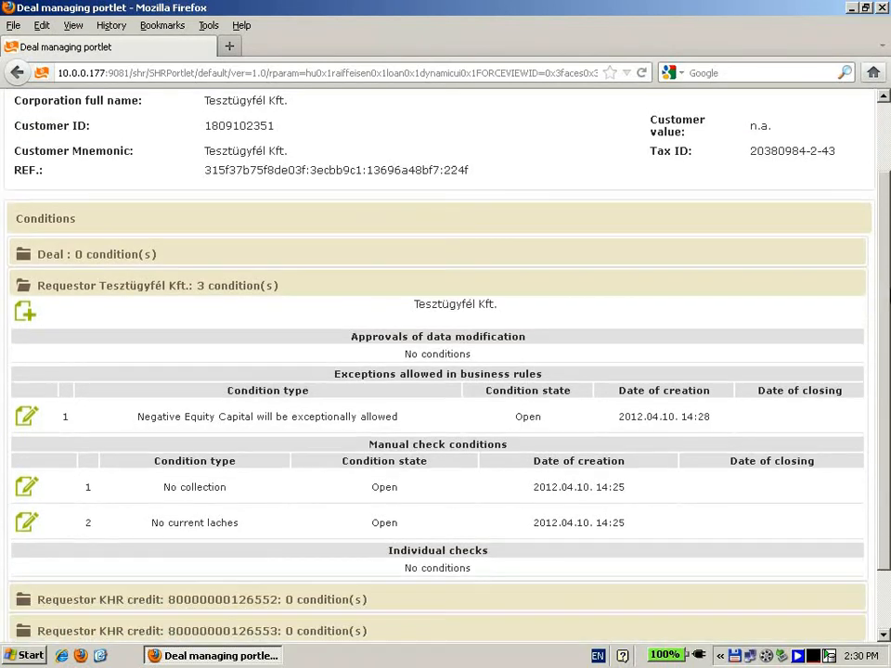
scroll(436, 362, "down", 2)
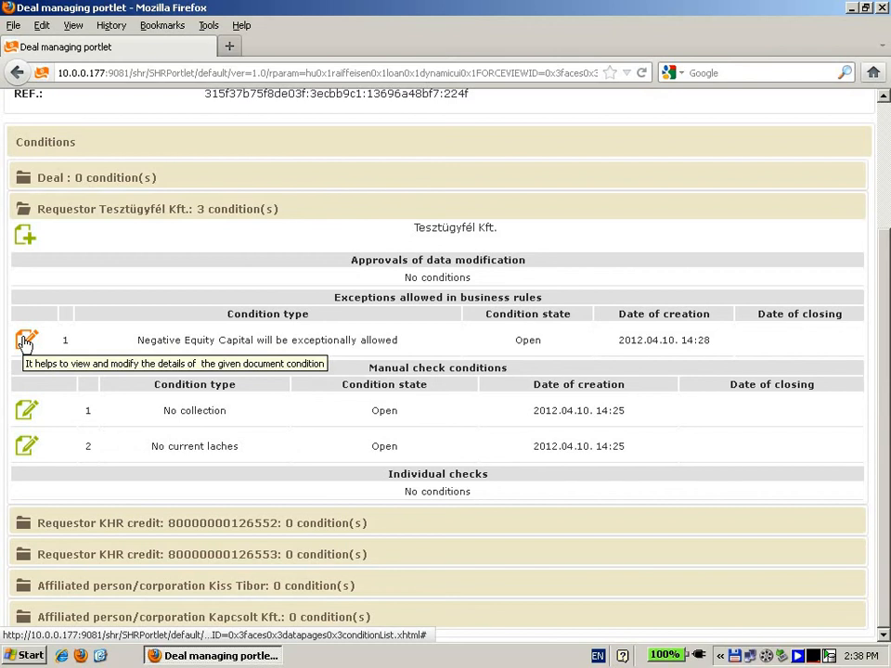
Step: Open the Negative Equity Capital exception condition and add the remark "Remark1" to it
left_click(26, 341)
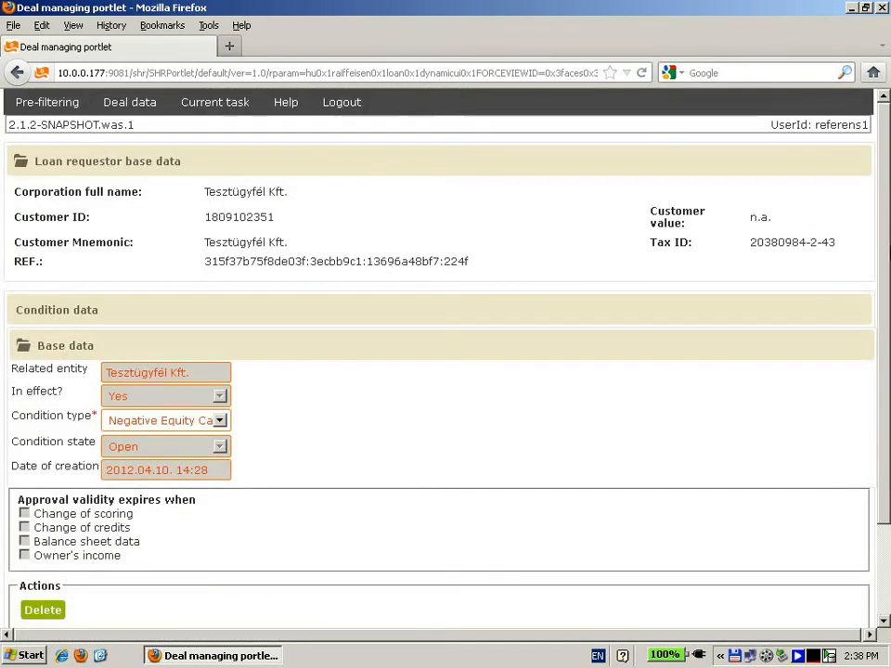
scroll(287, 344, "down", 2)
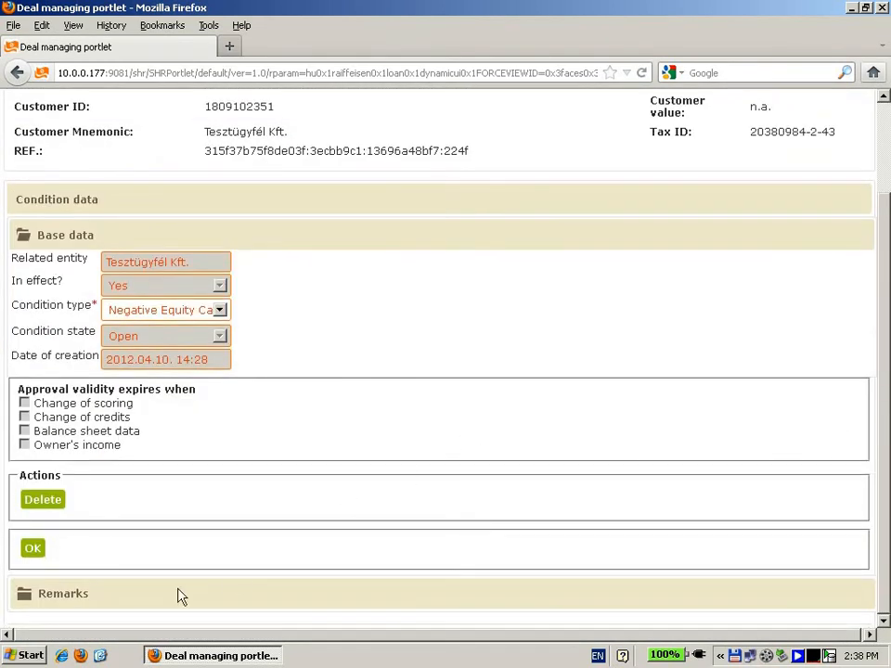
left_click(35, 594)
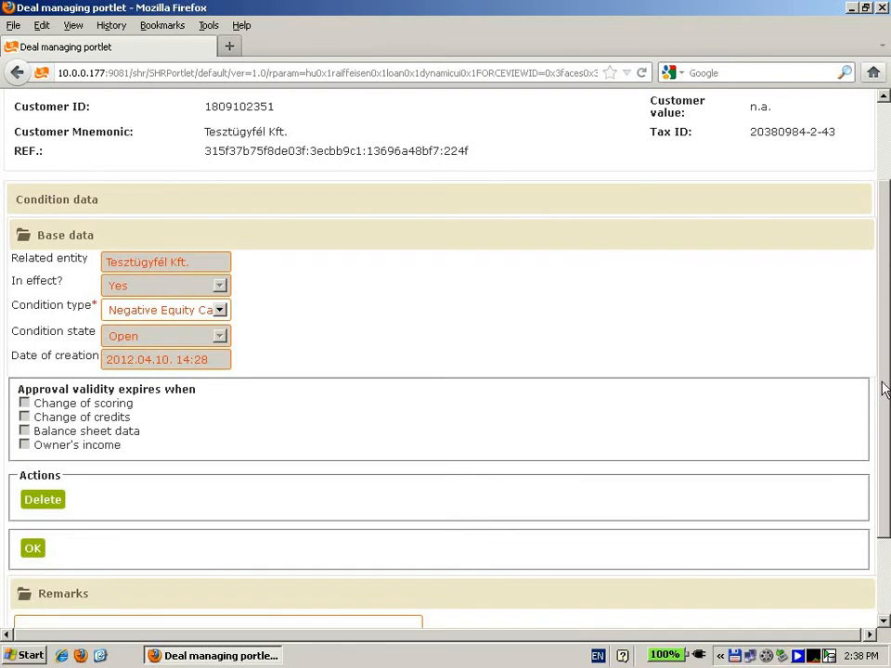
scroll(869, 495, "down", 2)
left_click(57, 518)
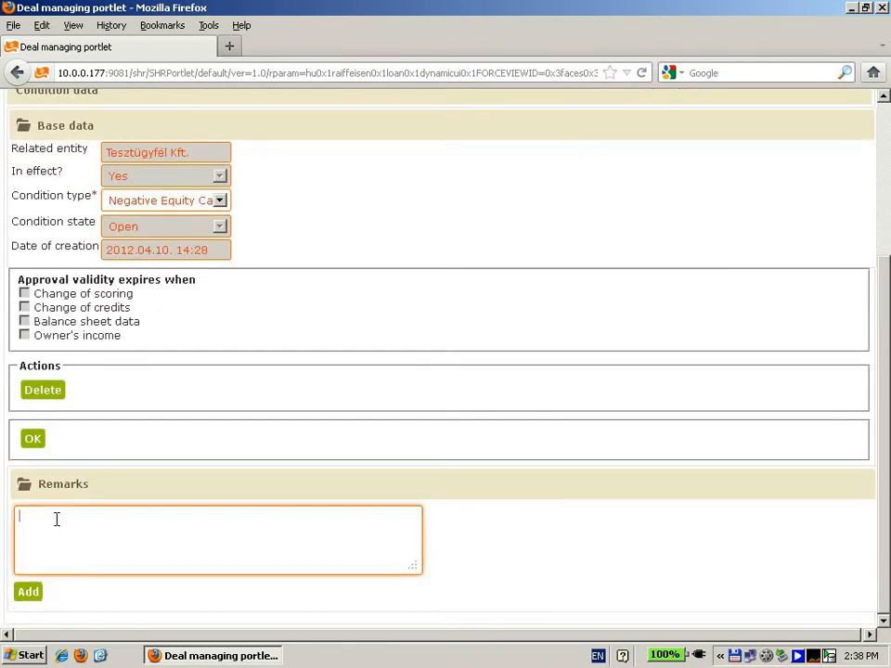
type("Remark1")
left_click(27, 593)
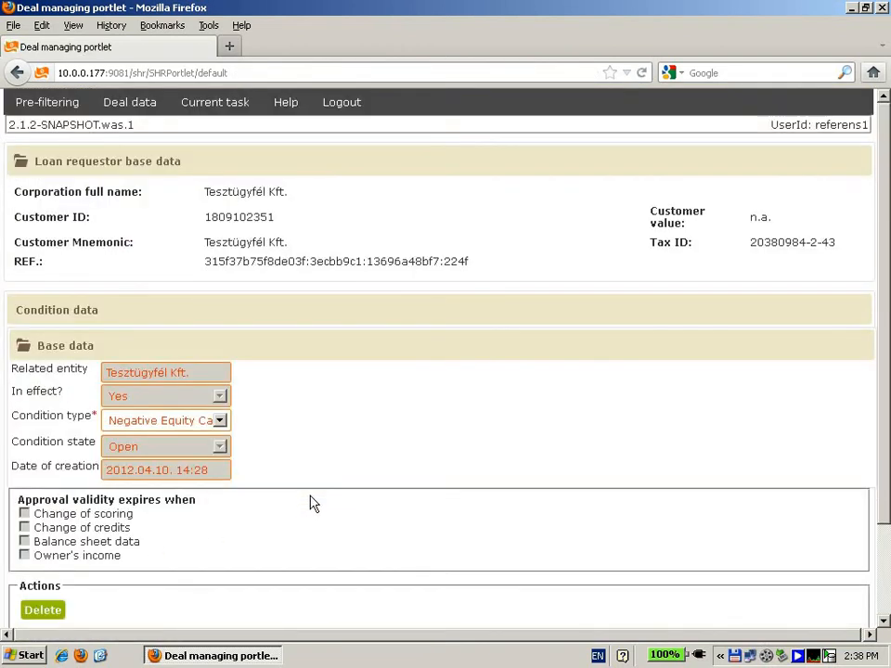
Step: Expand the remarks of the Negative Equity Capital condition and check the added entry
scroll(862, 318, "down", 2)
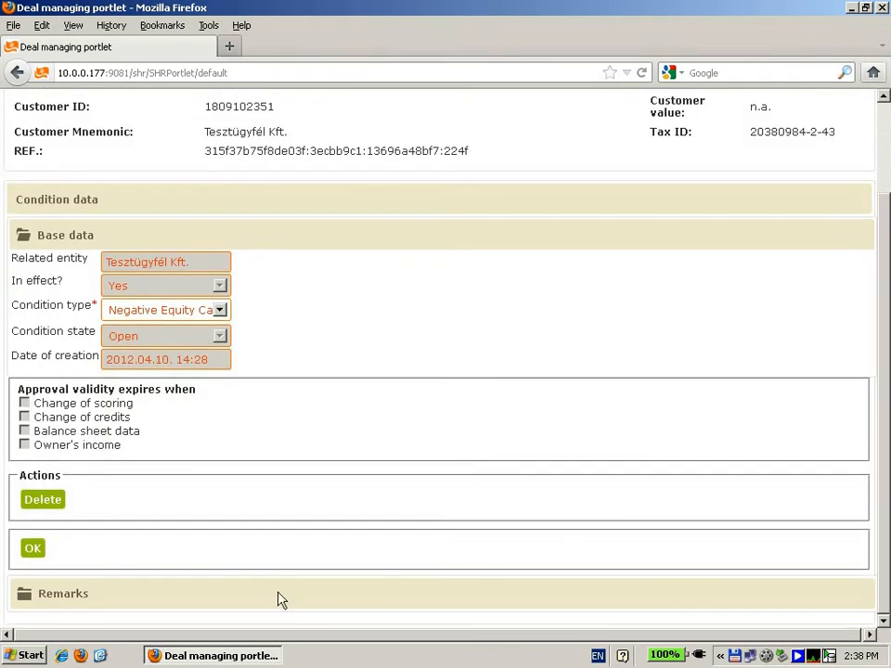
left_click(24, 594)
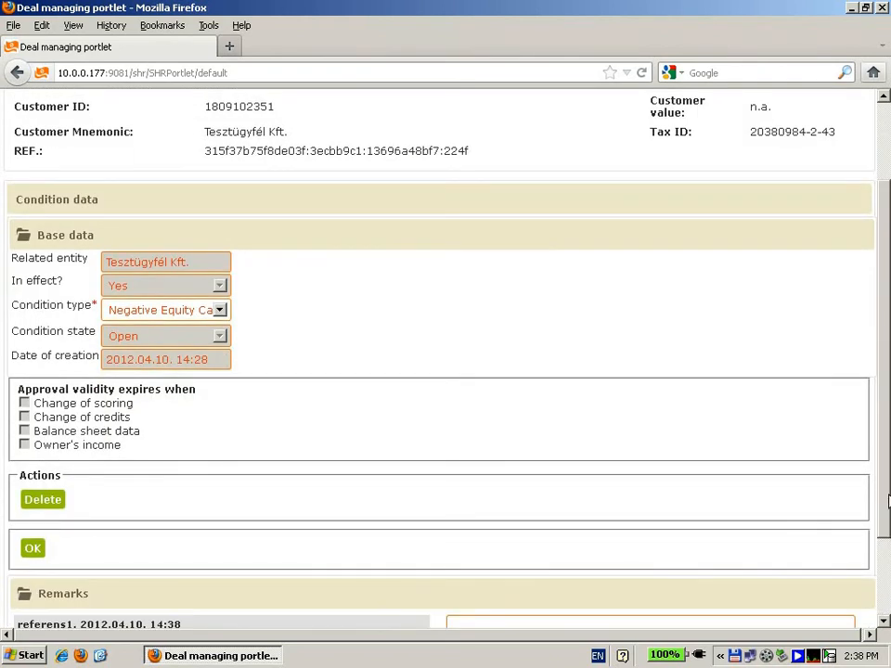
scroll(886, 618, "down", 2)
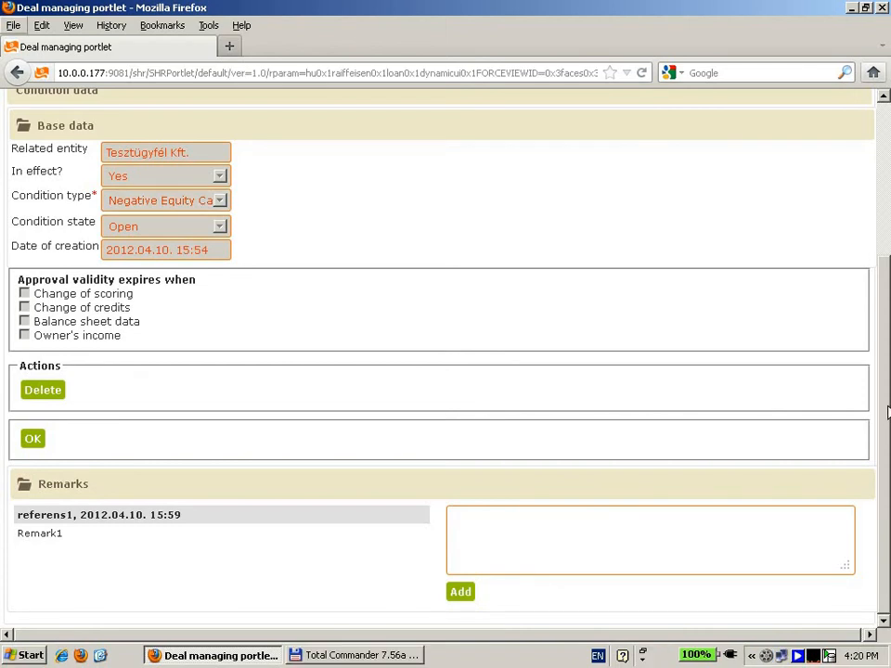
scroll(886, 413, "up", 4)
Step: In the loan request covers, select Private joint and several guarantee, Garantiqua joint and several guarantee, and privately owned real estate
mouse_move(70, 110)
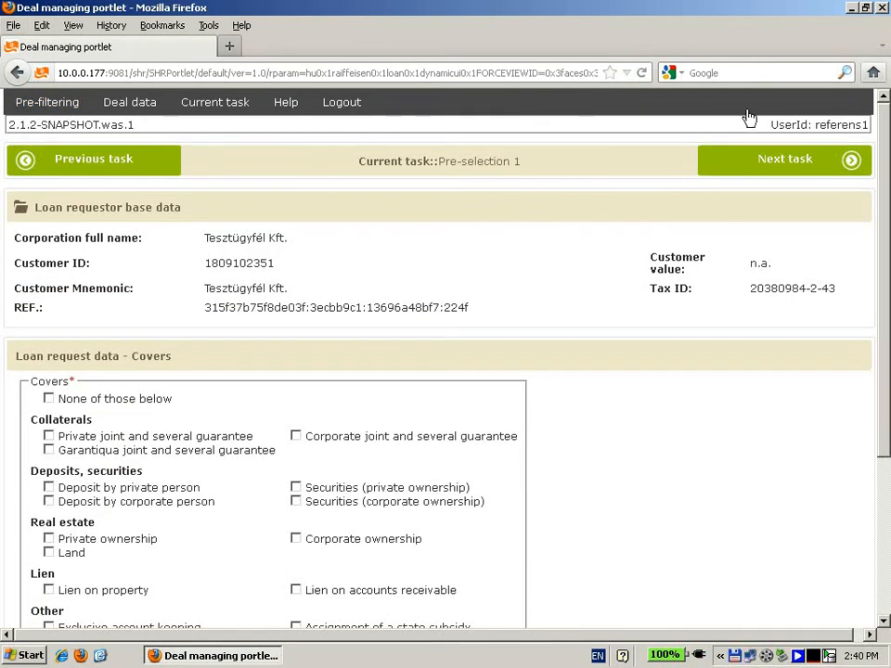
left_click_drag(888, 201, 887, 306)
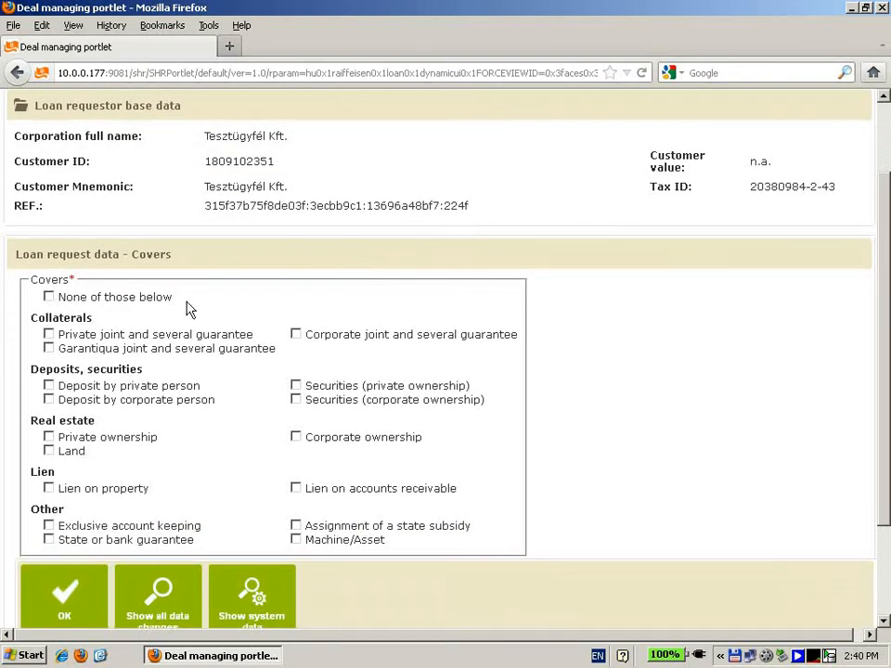
left_click_drag(888, 372, 887, 444)
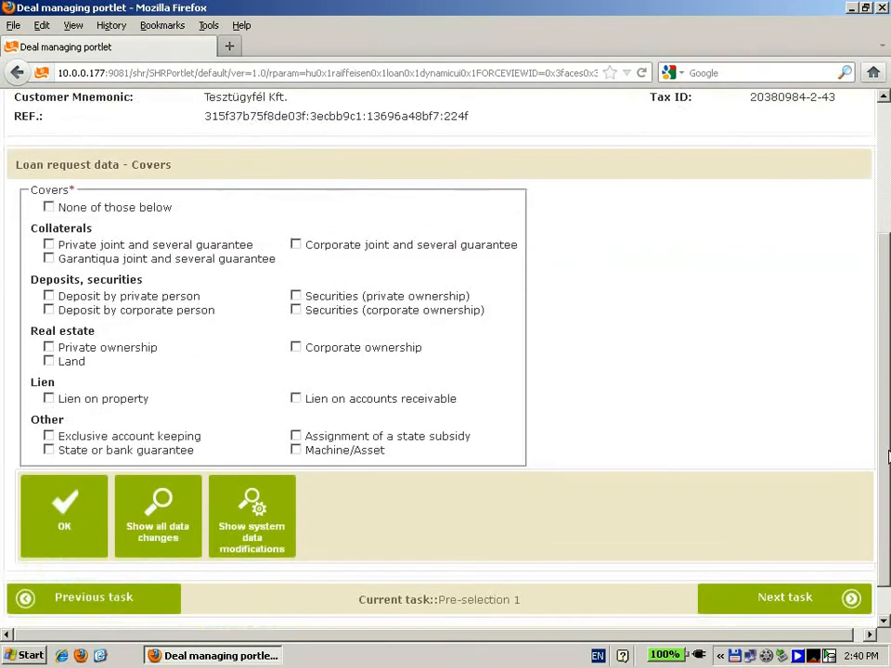
left_click(49, 245)
left_click(50, 260)
left_click(50, 348)
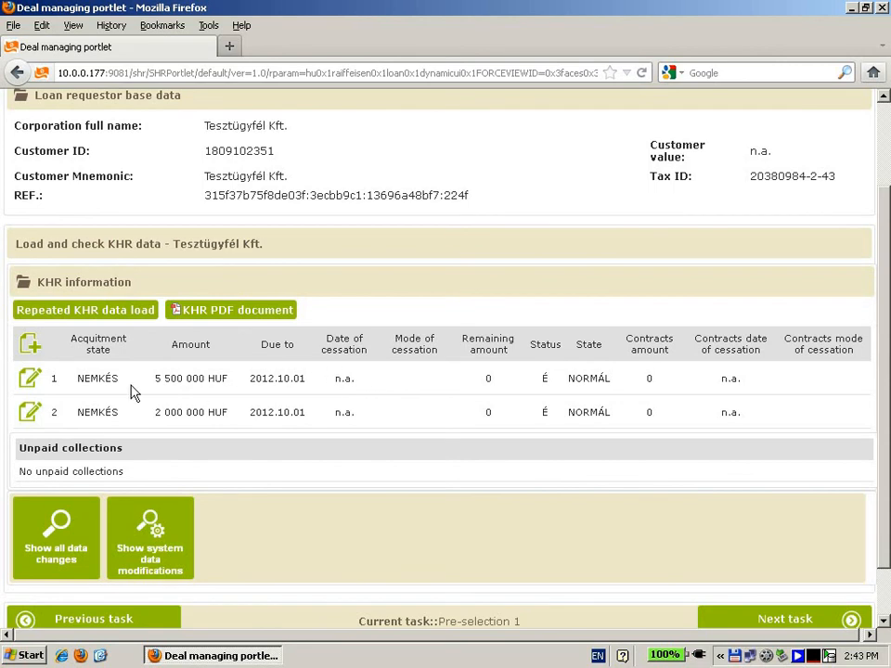
Step: Edit the 5 500 000 HUF KHR credit, set Subsidized credit to no, and confirm the entry
left_click(31, 381)
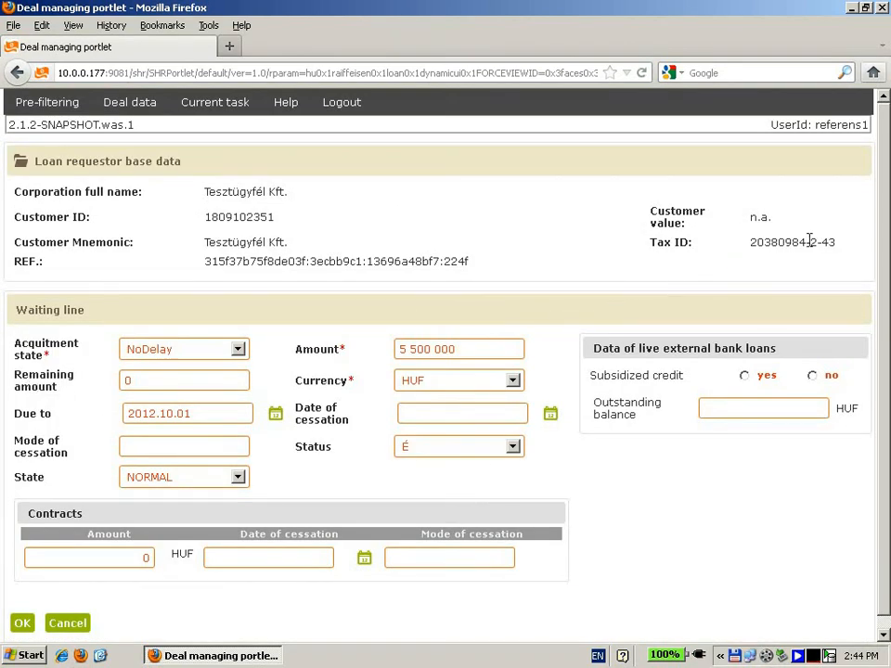
scroll(886, 241, "down", 1)
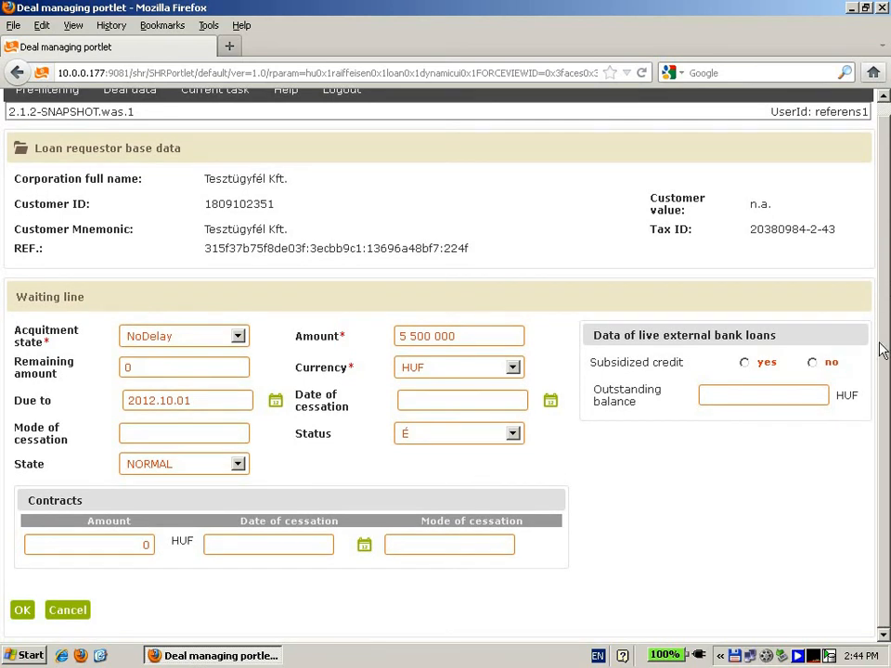
scroll(887, 340, "up", 1)
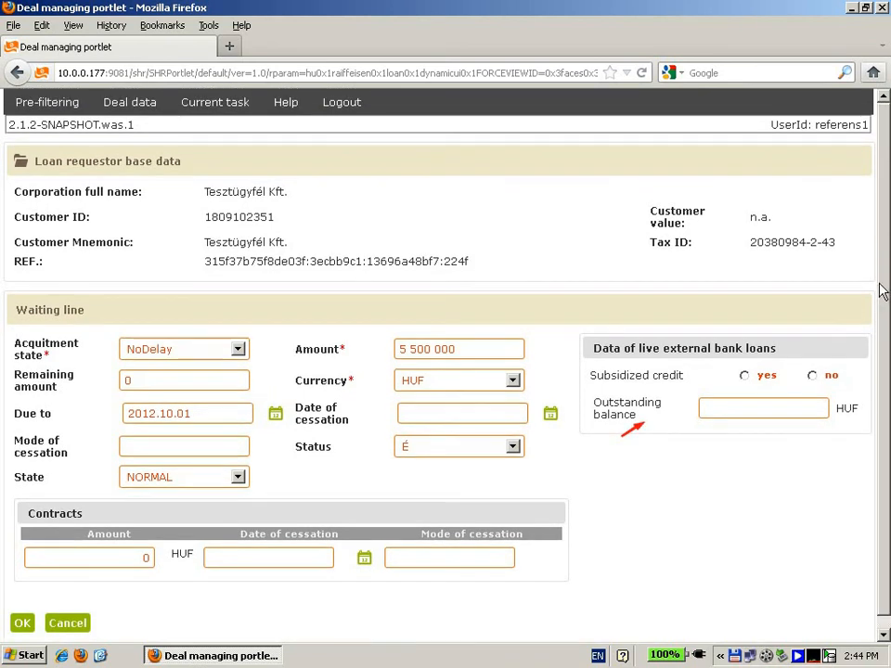
left_click(824, 376)
left_click_drag(884, 404, 878, 362)
left_click(22, 624)
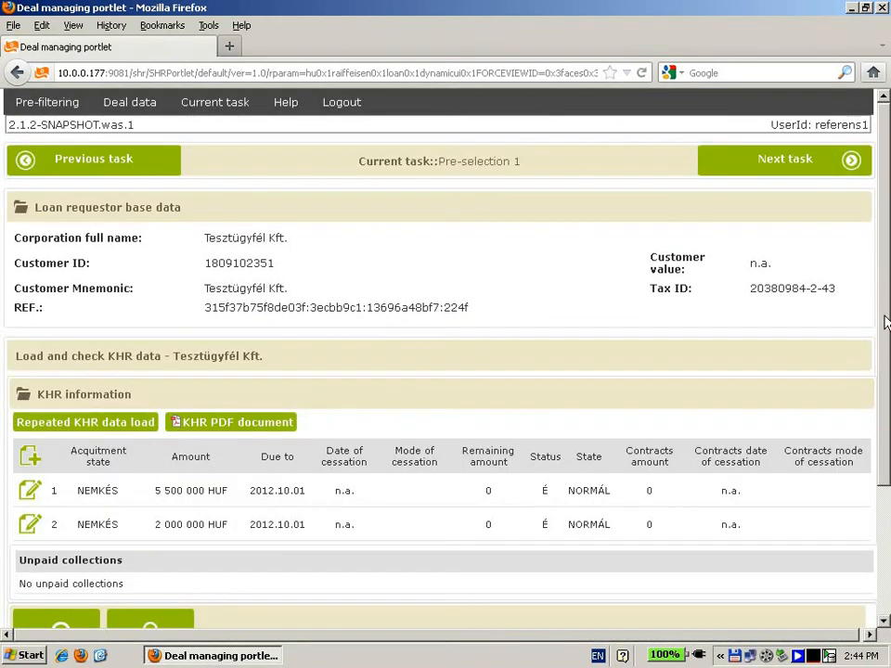
Step: Open the deal's Affiliated undertakings, private persons page
left_click_drag(886, 348, 885, 311)
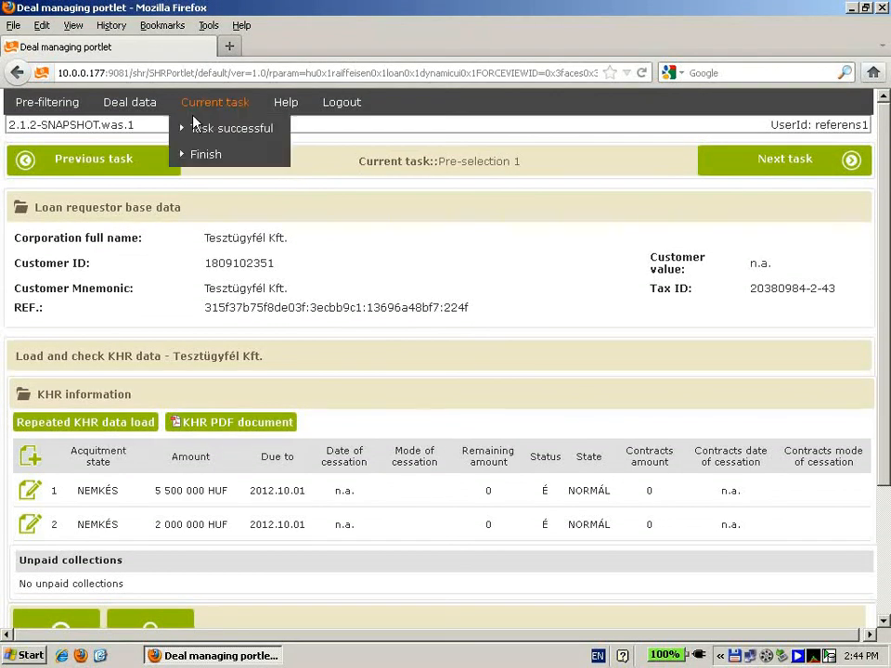
mouse_move(139, 107)
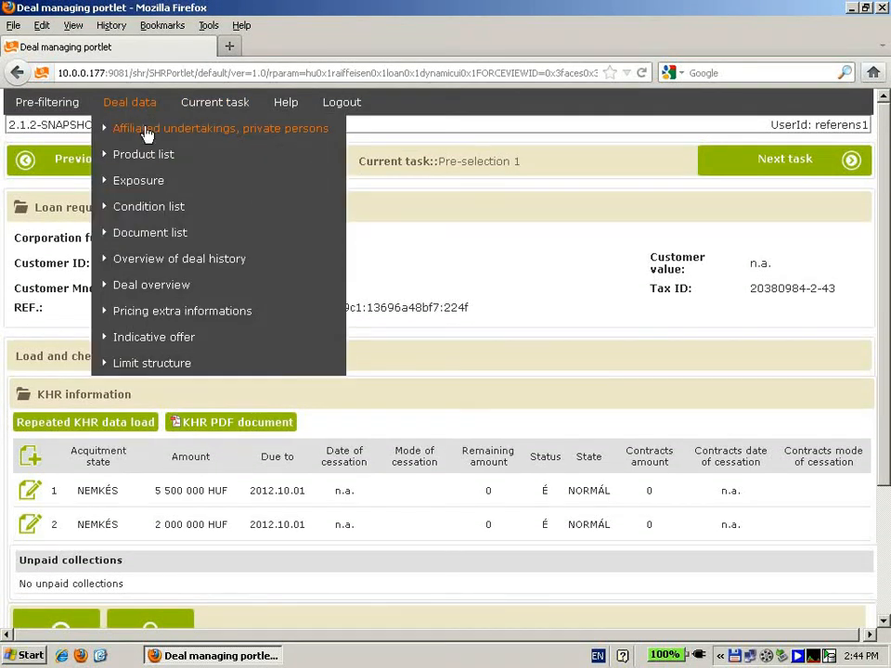
left_click(124, 131)
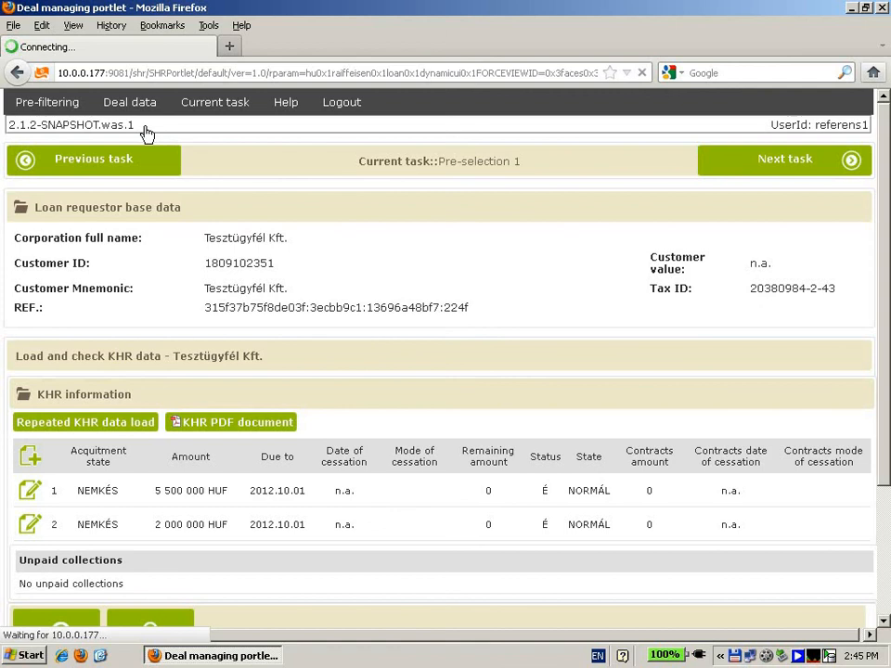